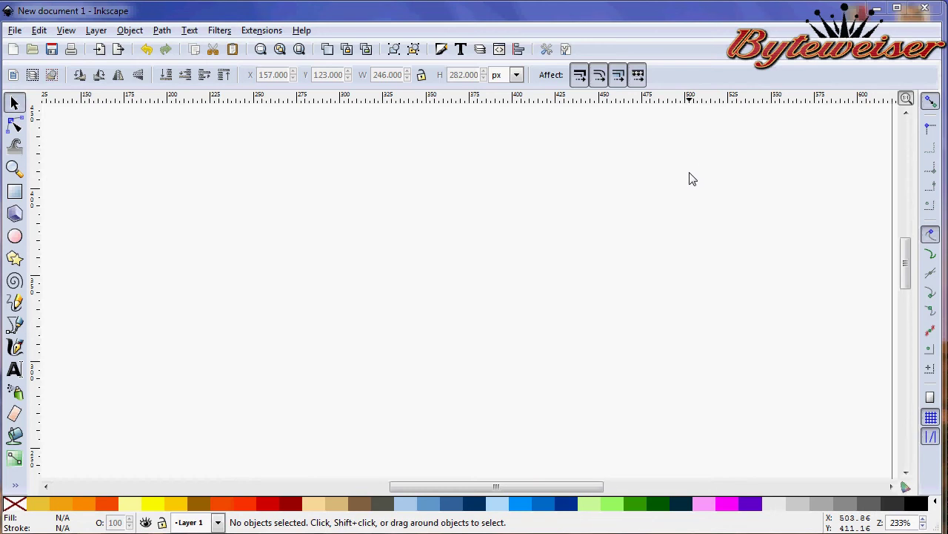
Set the canvas zoom to 100% so the whole page is visible.
{"action": "left_click_drag", "start_coordinate": [912, 523], "coordinate": [879, 525]}
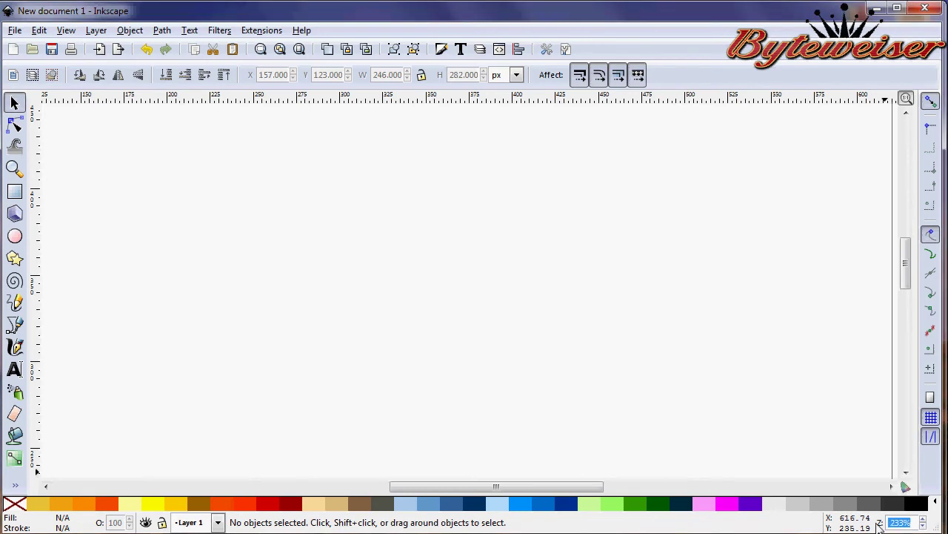
{"action": "type", "text": "100"}
{"action": "key", "text": "Return"}
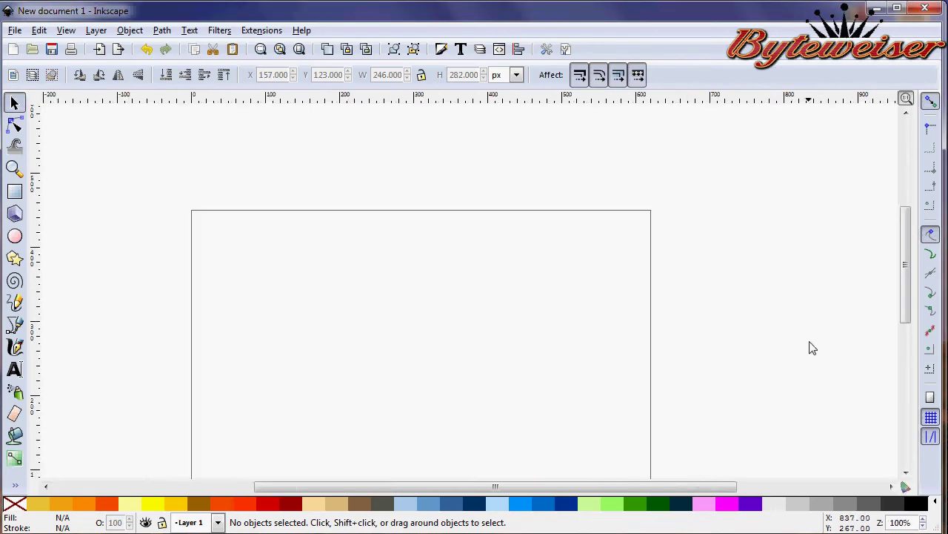
{"action": "scroll", "coordinate": [796, 340], "scroll_direction": "up", "scroll_amount": 3}
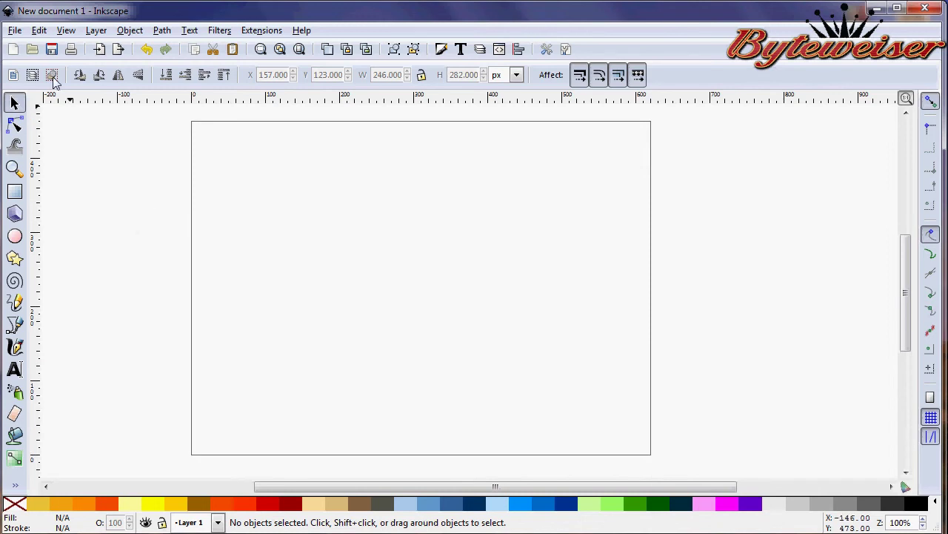
Check the 620 × 450 px landscape page size in Document Properties, then close it.
{"action": "left_click", "coordinate": [6, 34]}
{"action": "left_click", "coordinate": [53, 256]}
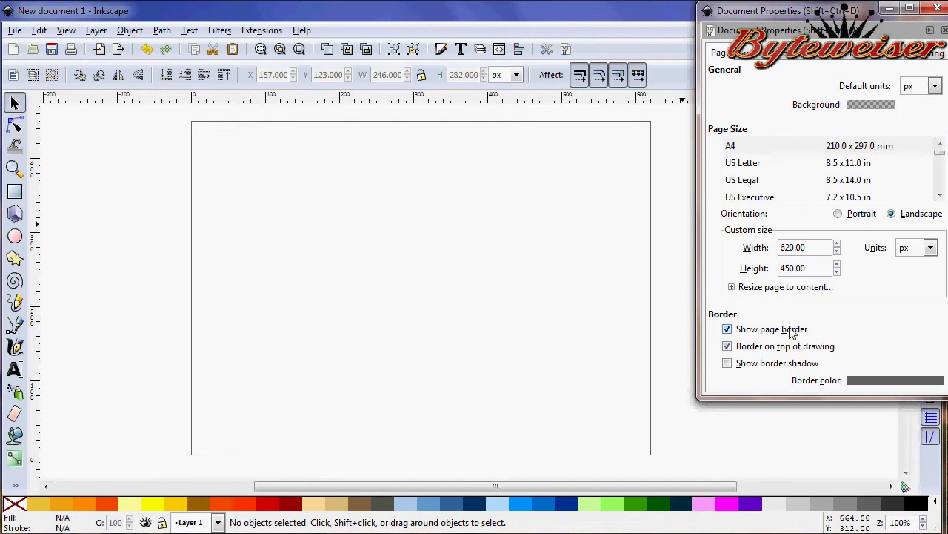
{"action": "left_click", "coordinate": [935, 11]}
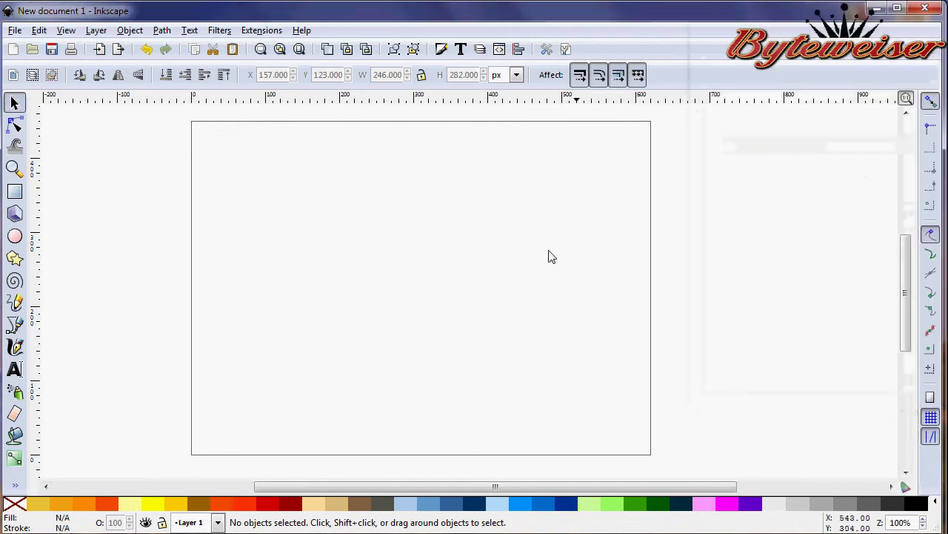
Draw a tall grey rectangle on the page with the Rectangle tool.
{"action": "left_click", "coordinate": [17, 191]}
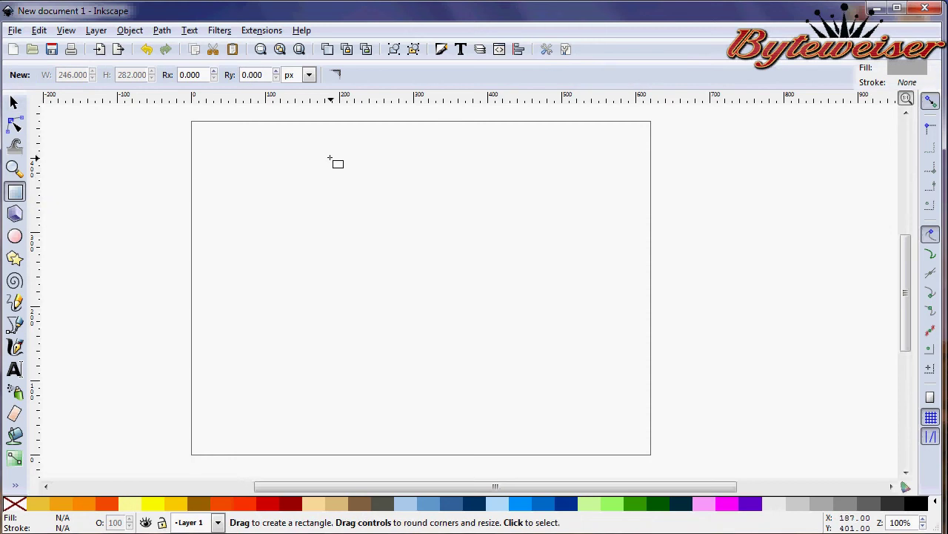
{"action": "left_click_drag", "start_coordinate": [330, 157], "coordinate": [523, 413]}
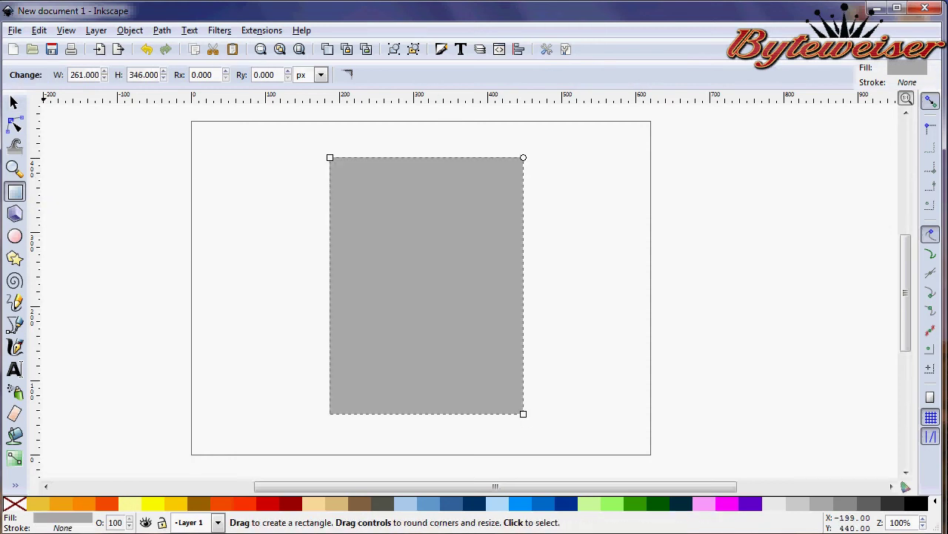
{"action": "left_click", "coordinate": [16, 104]}
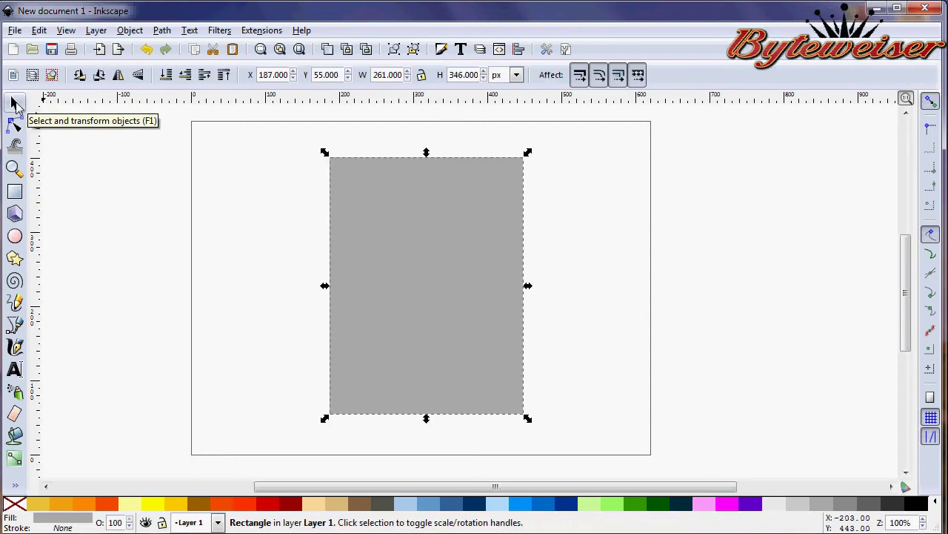
Try setting the rectangle's X to 1300 and Y to 400, then undo both changes.
{"action": "triple_click", "coordinate": [273, 75]}
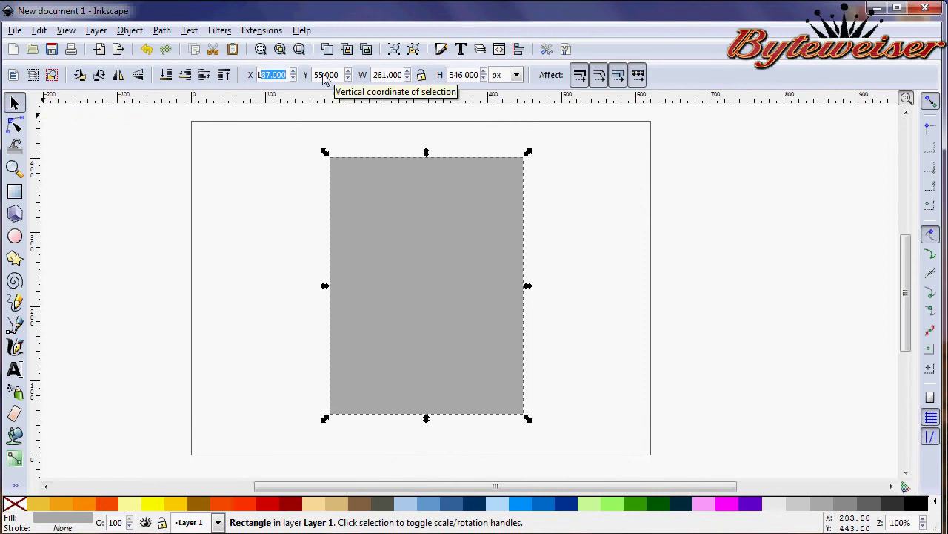
{"action": "type", "text": "1"}
{"action": "type", "text": "300"}
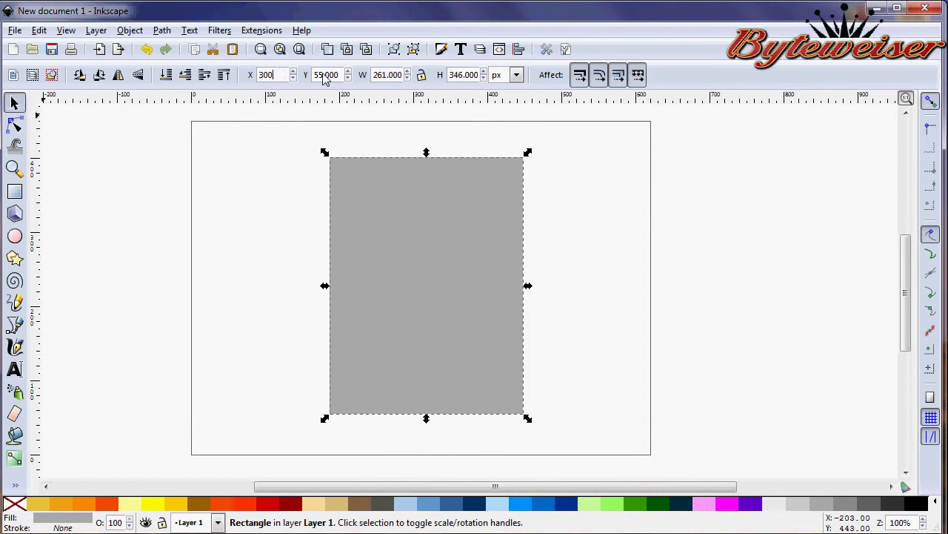
{"action": "key", "text": "Return"}
{"action": "triple_click", "coordinate": [337, 75]}
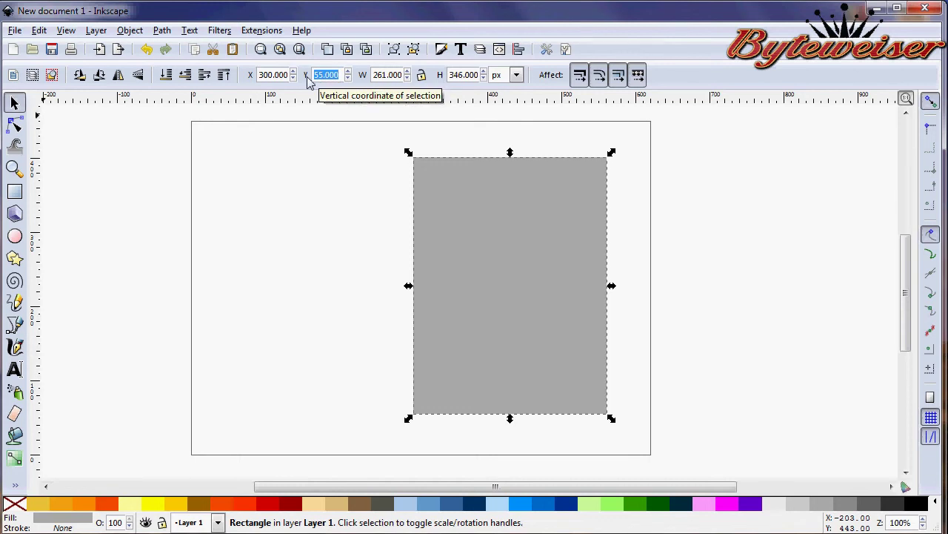
{"action": "type", "text": "400"}
{"action": "key", "text": "Return"}
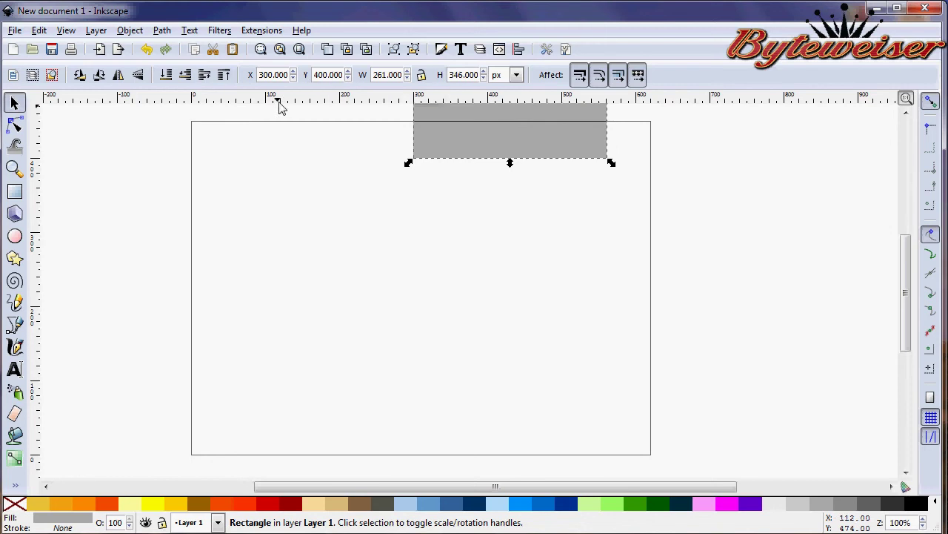
{"action": "key", "text": "ctrl+z"}
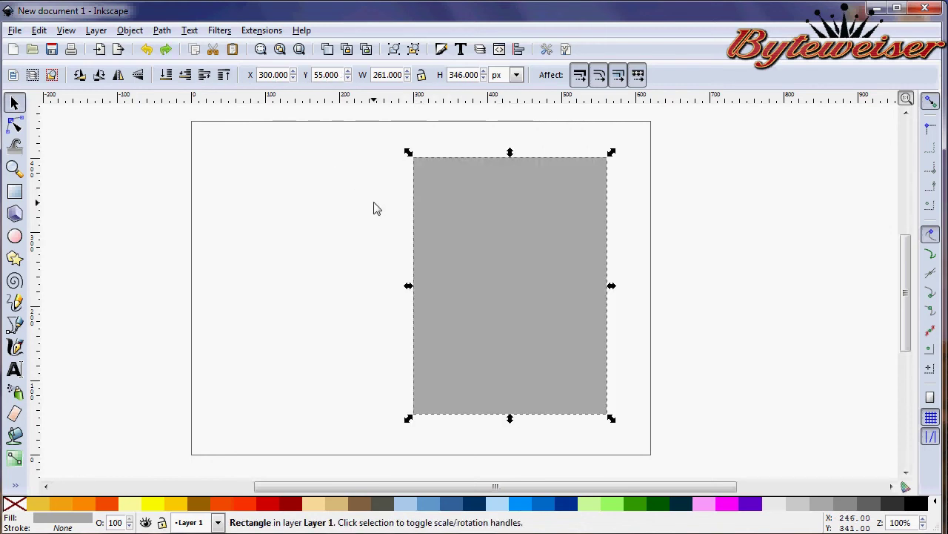
{"action": "key", "text": "ctrl+z"}
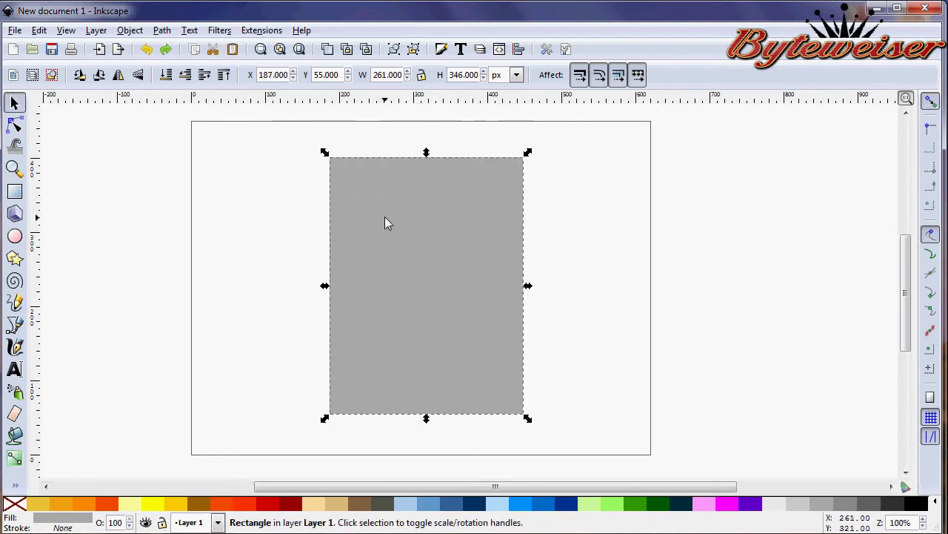
Resize the rectangle to 300 px wide and 400 px tall.
{"action": "triple_click", "coordinate": [396, 75]}
{"action": "type", "text": "30"}
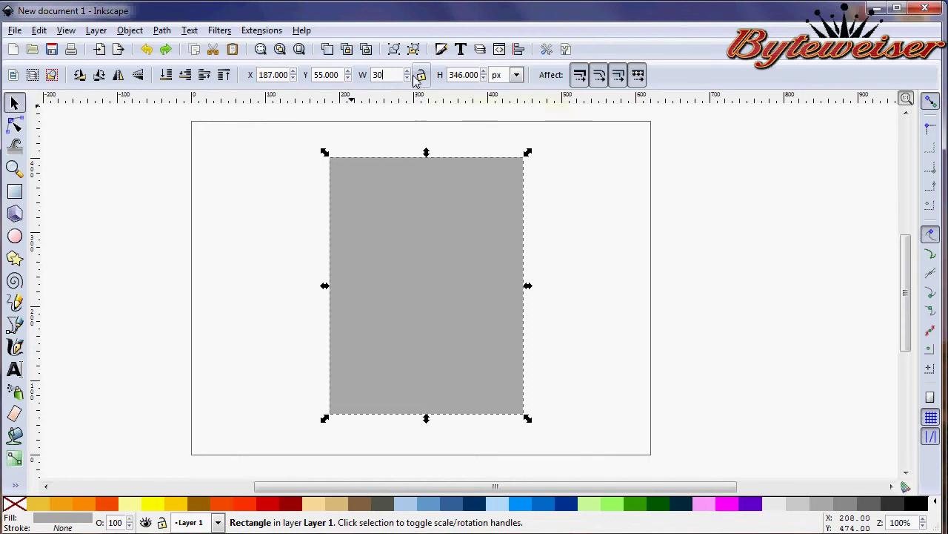
{"action": "type", "text": "0"}
{"action": "key", "text": "Return"}
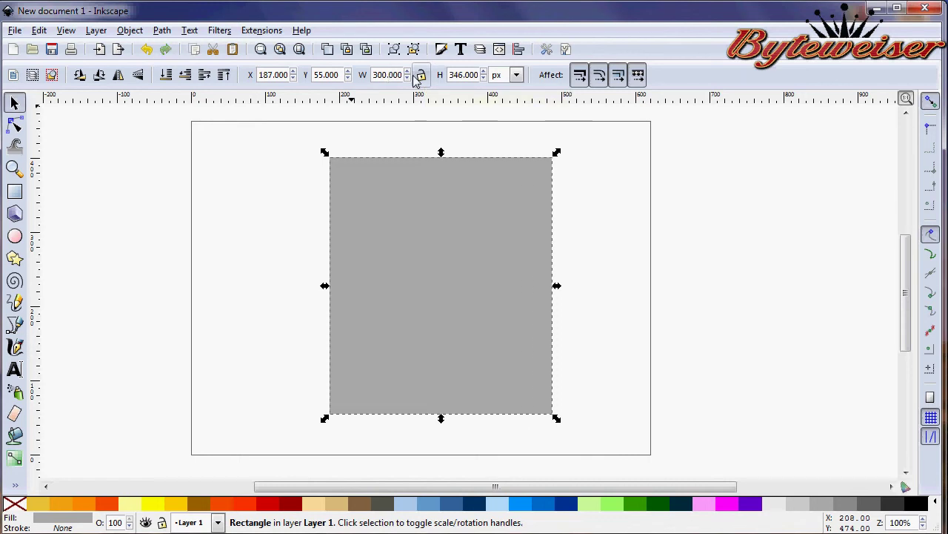
{"action": "triple_click", "coordinate": [463, 75]}
{"action": "key", "text": "BackSpace"}
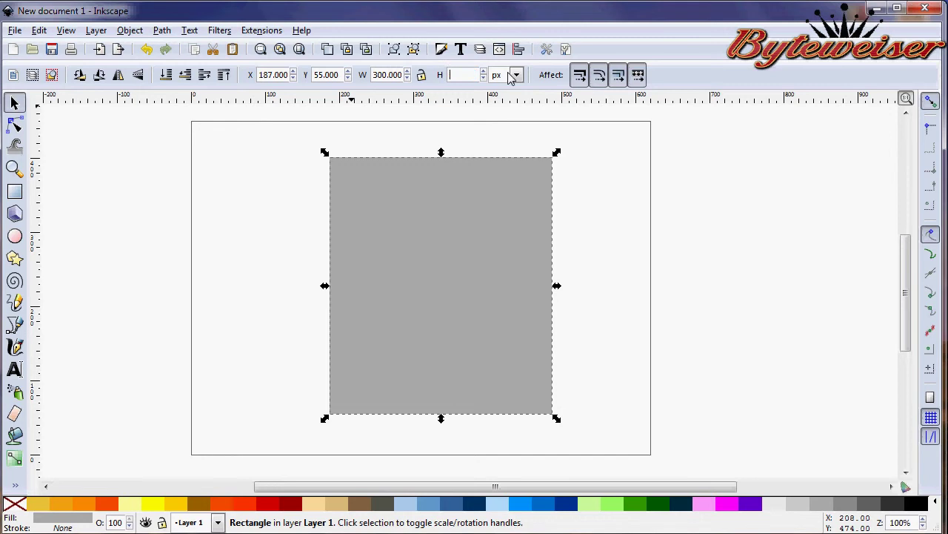
{"action": "type", "text": "400"}
{"action": "key", "text": "Return"}
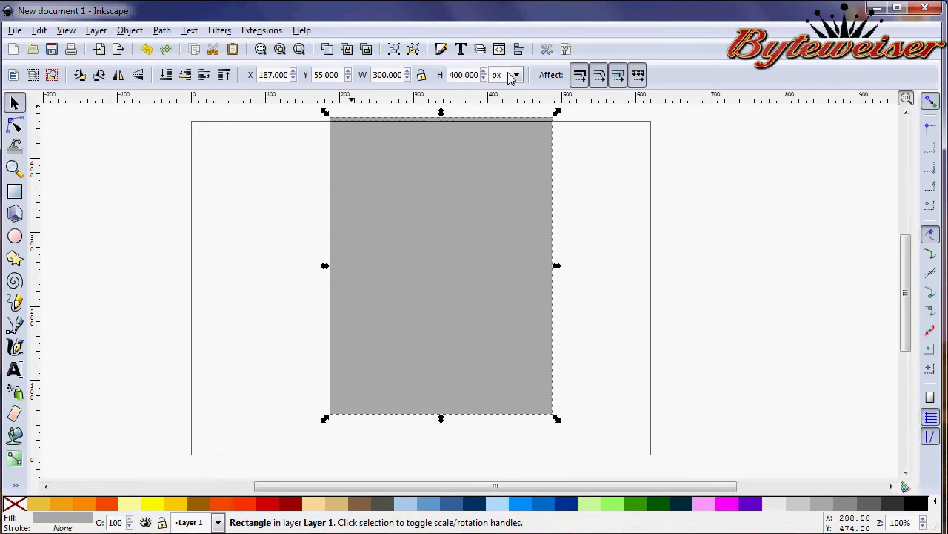
Centre the rectangle horizontally and vertically on the page with Align and Distribute.
{"action": "left_click", "coordinate": [130, 30]}
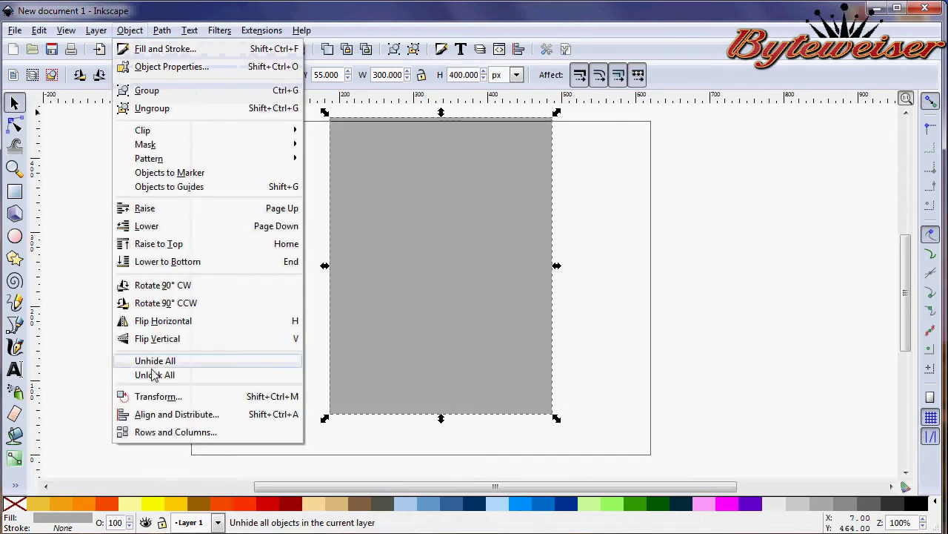
{"action": "left_click", "coordinate": [166, 416]}
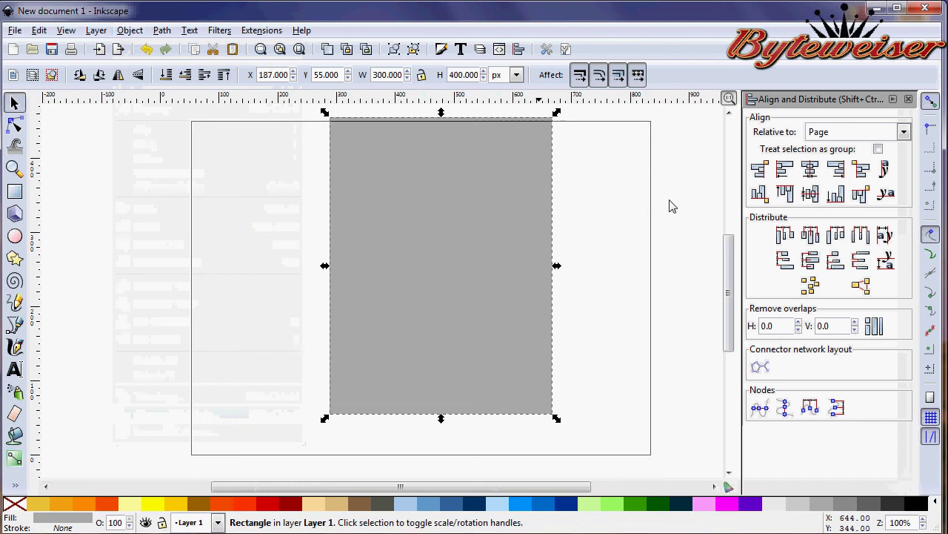
{"action": "left_click", "coordinate": [810, 169]}
{"action": "left_click", "coordinate": [810, 193]}
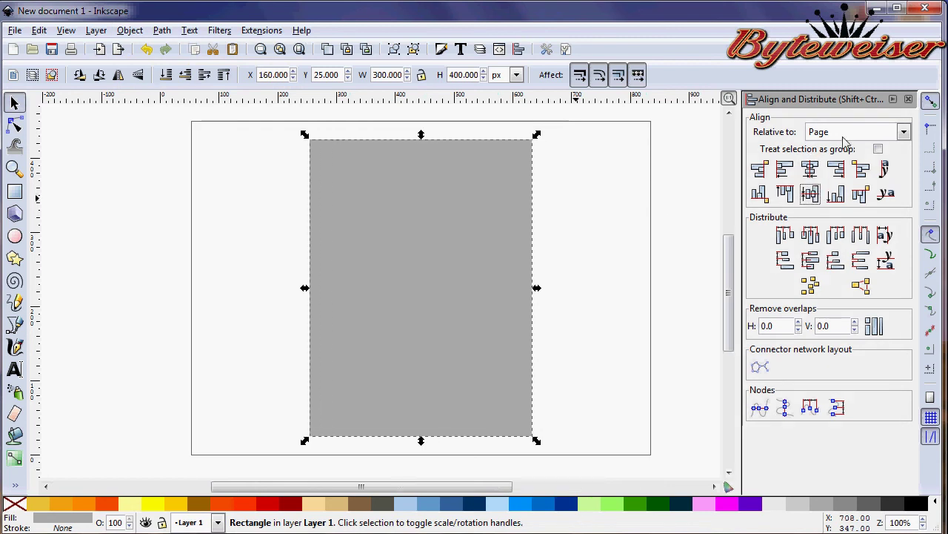
{"action": "left_click", "coordinate": [908, 98]}
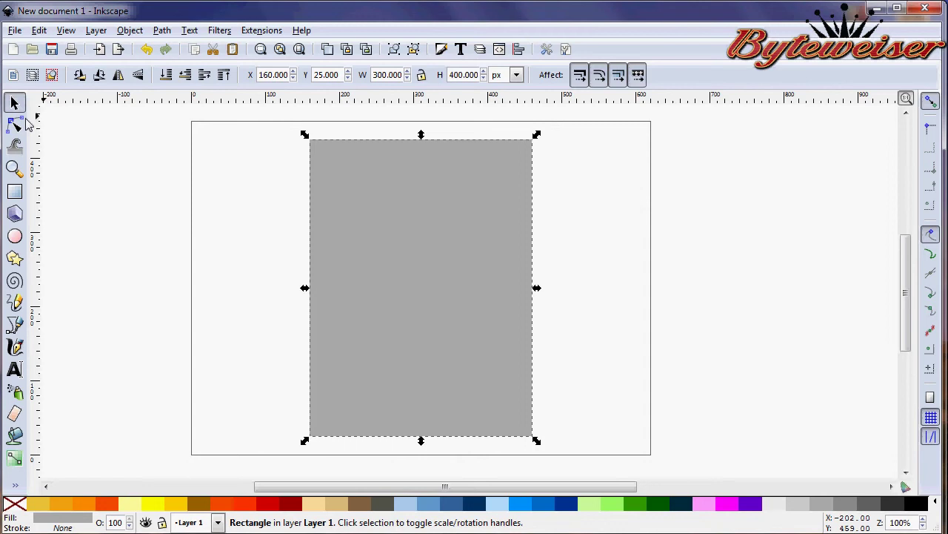
Convert the rectangle to a path and select its two left-edge nodes.
{"action": "left_click", "coordinate": [160, 31]}
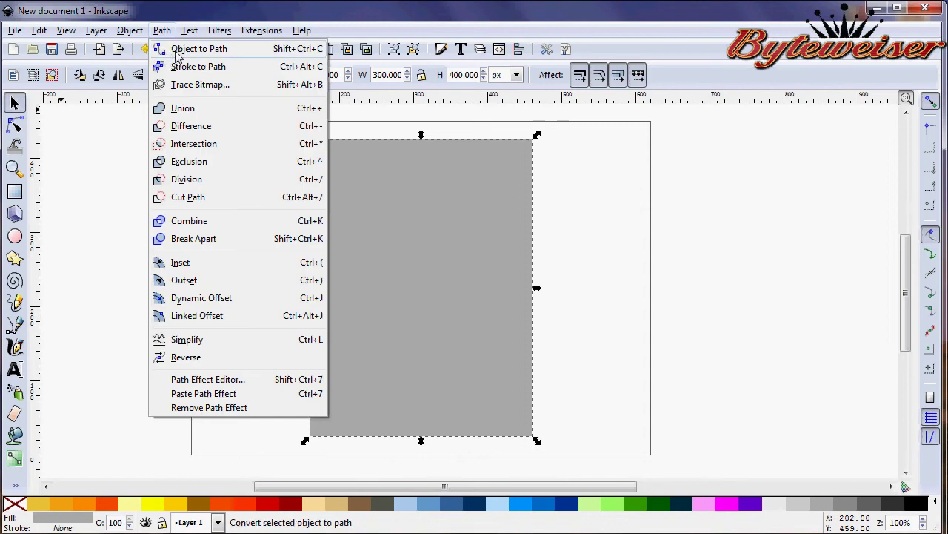
{"action": "left_click", "coordinate": [174, 49]}
{"action": "left_click", "coordinate": [16, 126]}
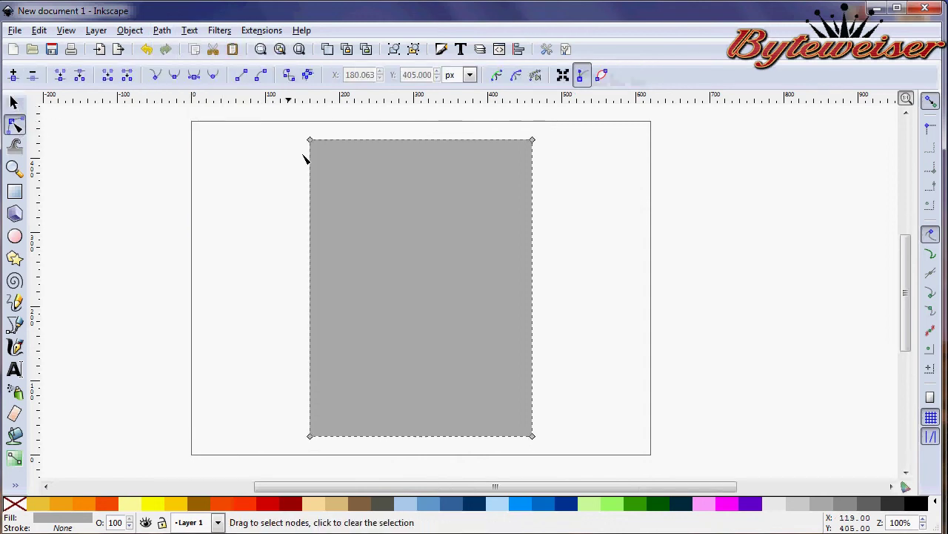
{"action": "left_click_drag", "start_coordinate": [283, 121], "coordinate": [347, 459]}
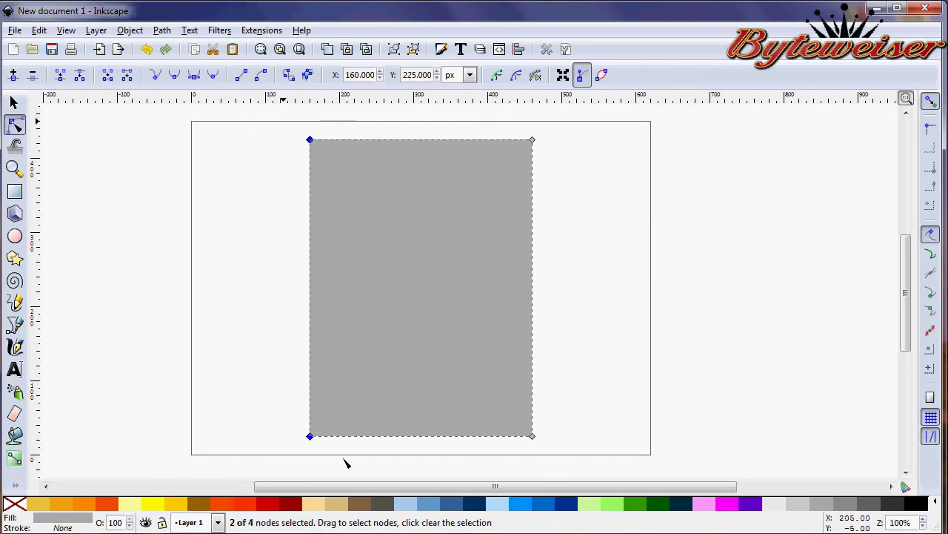
Insert new nodes four times to densely subdivide the left edge.
{"action": "left_click", "coordinate": [18, 80]}
{"action": "left_click", "coordinate": [18, 80]}
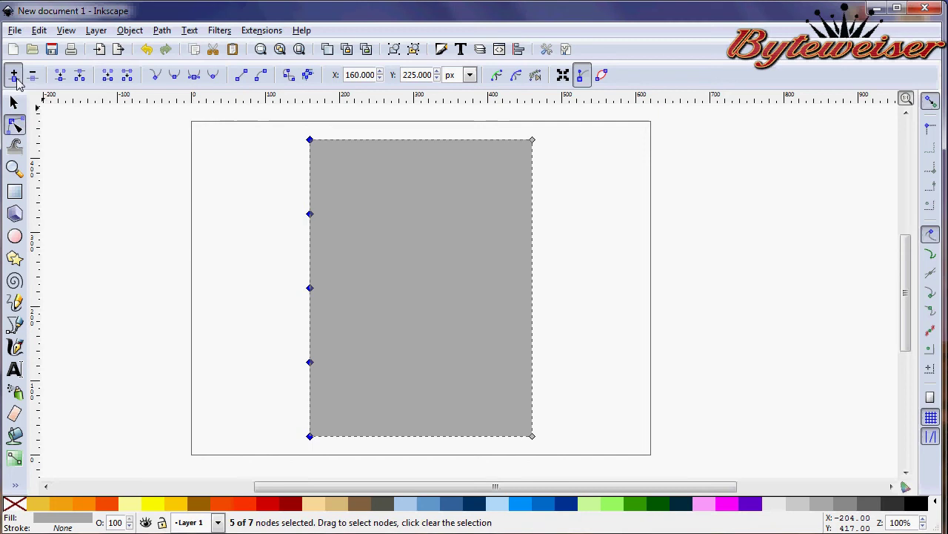
{"action": "left_click", "coordinate": [18, 80]}
{"action": "left_click", "coordinate": [18, 80]}
{"action": "left_click", "coordinate": [18, 80]}
{"action": "left_click", "coordinate": [18, 80]}
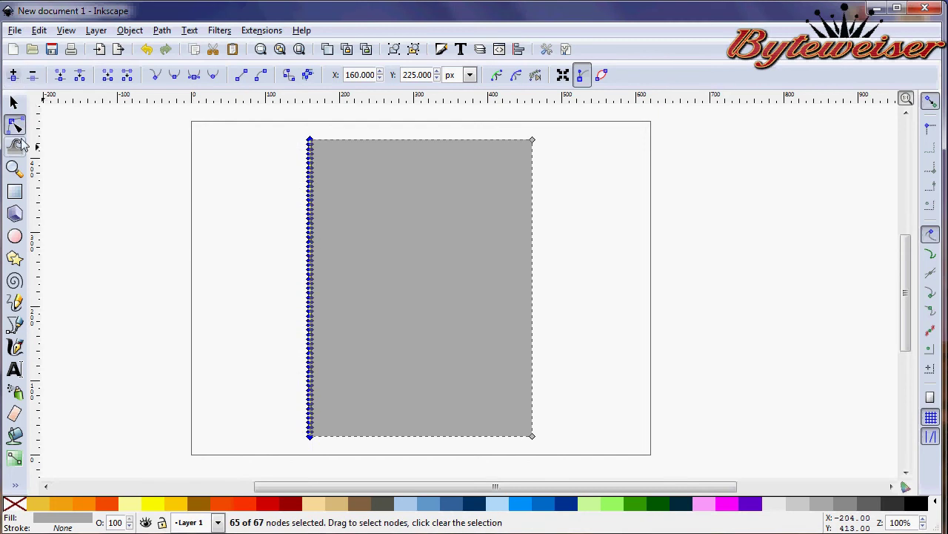
{"action": "left_click_drag", "start_coordinate": [910, 290], "coordinate": [909, 278]}
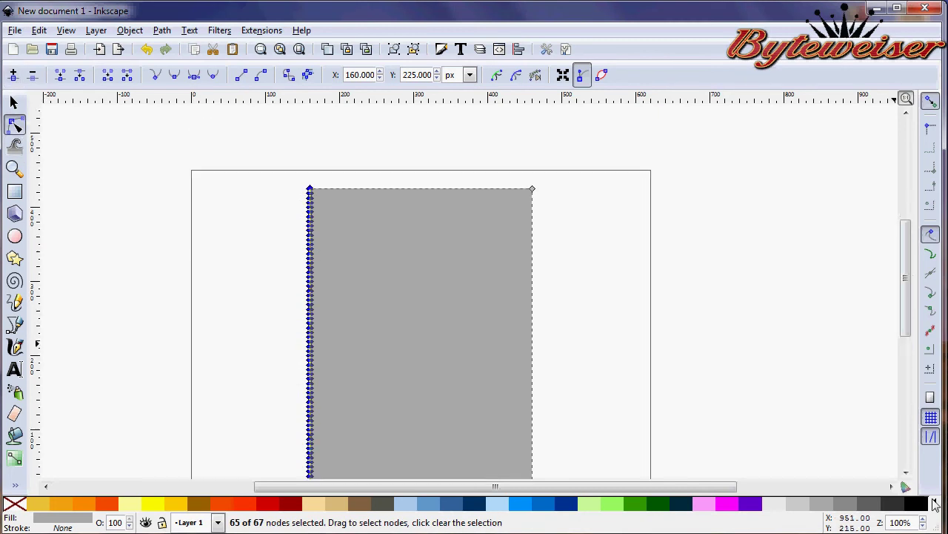
Zoom in and select every other left-edge node, working down from the top.
{"action": "key", "text": "plus"}
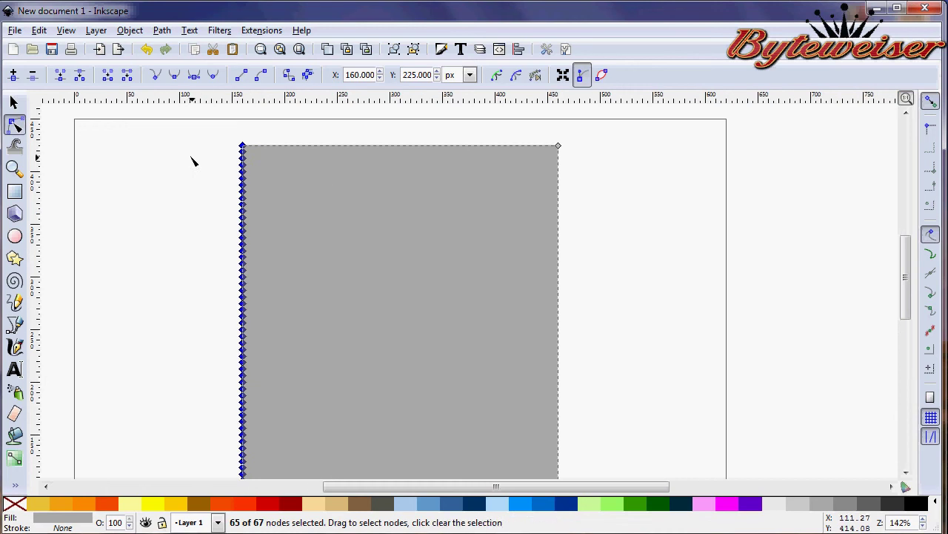
{"action": "left_click", "coordinate": [192, 162]}
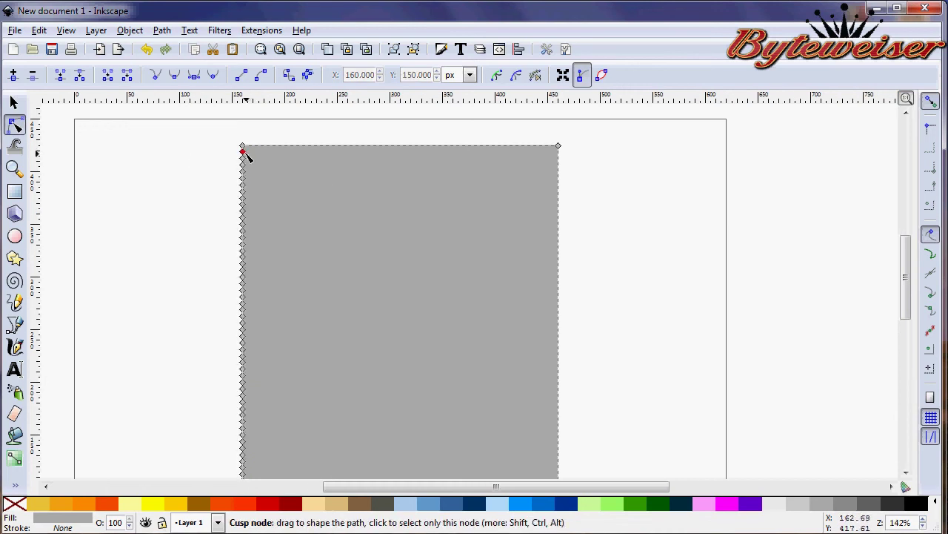
{"action": "left_click", "coordinate": [245, 161]}
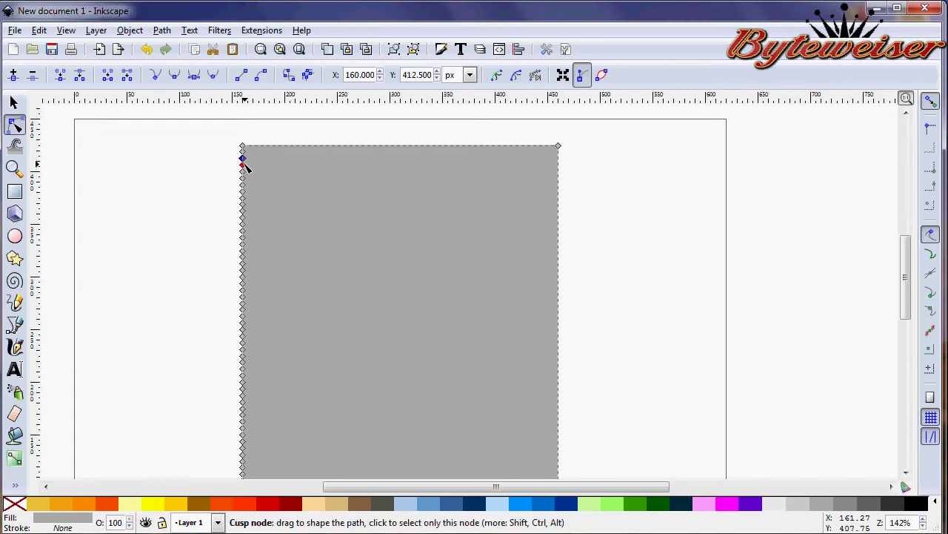
{"action": "left_click", "coordinate": [248, 183], "text": "shift"}
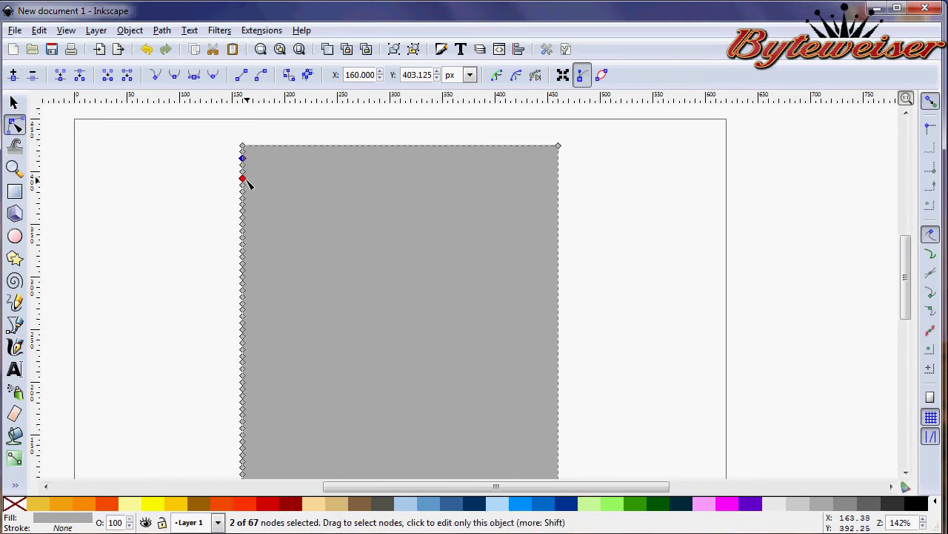
{"action": "left_click", "coordinate": [249, 203], "text": "shift"}
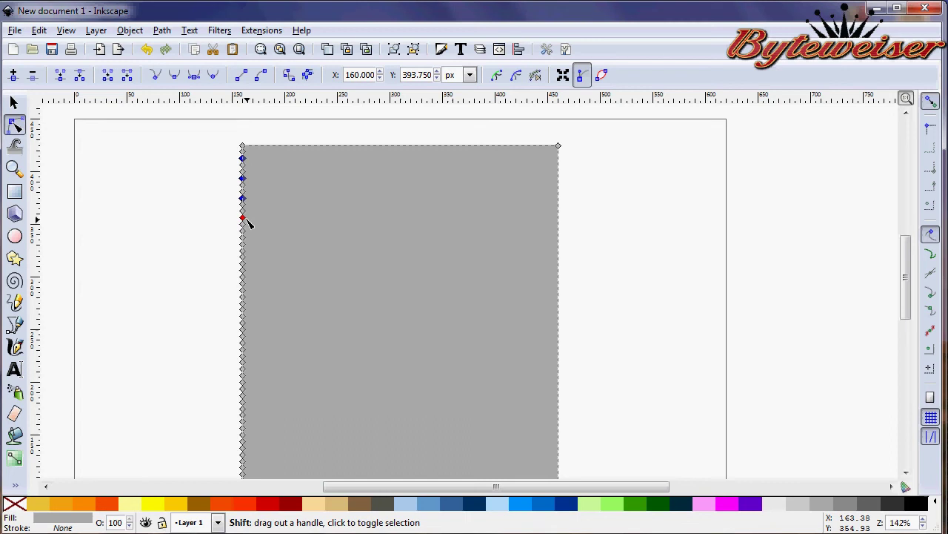
{"action": "left_click", "coordinate": [247, 221], "text": "shift"}
{"action": "left_click", "coordinate": [248, 239], "text": "shift"}
{"action": "left_click", "coordinate": [247, 261], "text": "shift"}
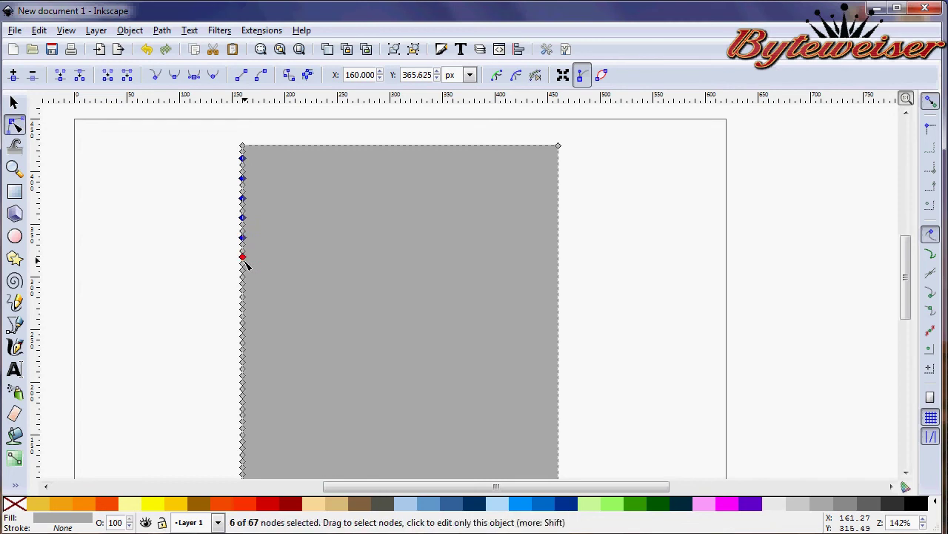
{"action": "left_click", "coordinate": [246, 280], "text": "shift"}
{"action": "left_click", "coordinate": [246, 300], "text": "shift"}
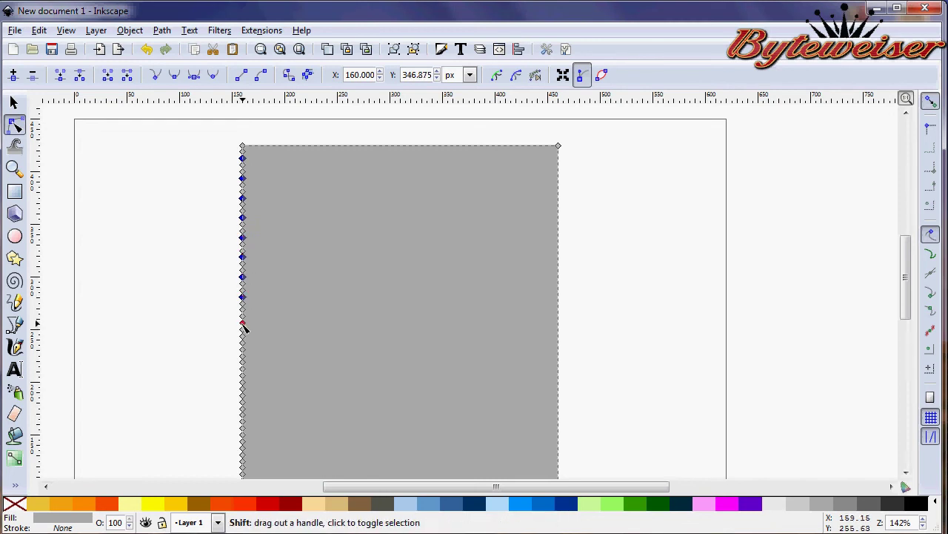
{"action": "left_click", "coordinate": [246, 320], "text": "shift"}
{"action": "left_click", "coordinate": [244, 339], "text": "shift"}
{"action": "left_click", "coordinate": [245, 359], "text": "shift"}
{"action": "left_click", "coordinate": [244, 379], "text": "shift"}
{"action": "left_click", "coordinate": [245, 399], "text": "shift"}
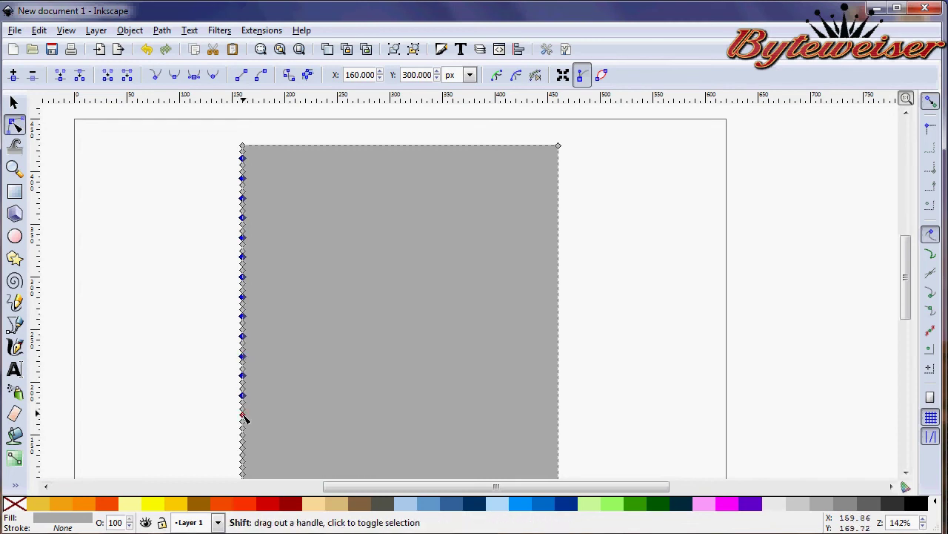
{"action": "left_click", "coordinate": [245, 420], "text": "shift"}
{"action": "left_click", "coordinate": [245, 438], "text": "shift"}
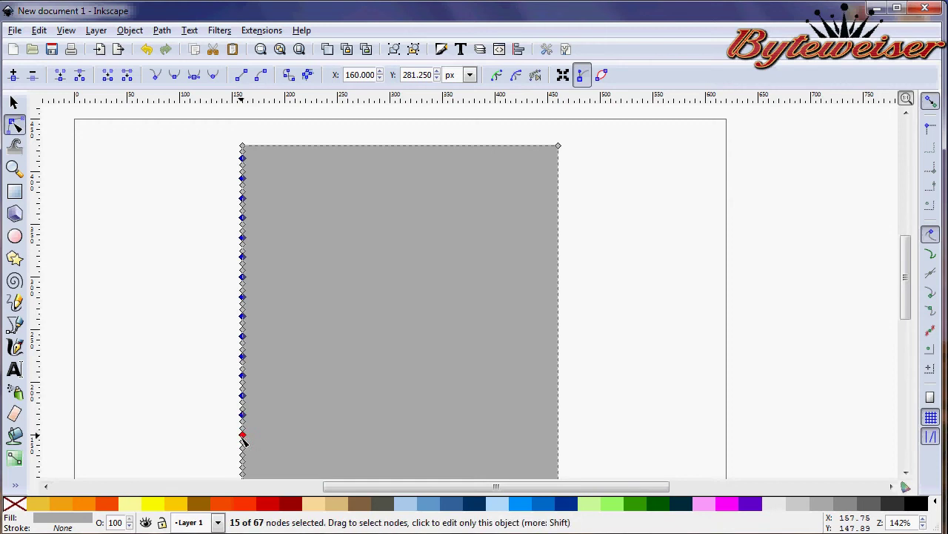
{"action": "left_click", "coordinate": [244, 457], "text": "shift"}
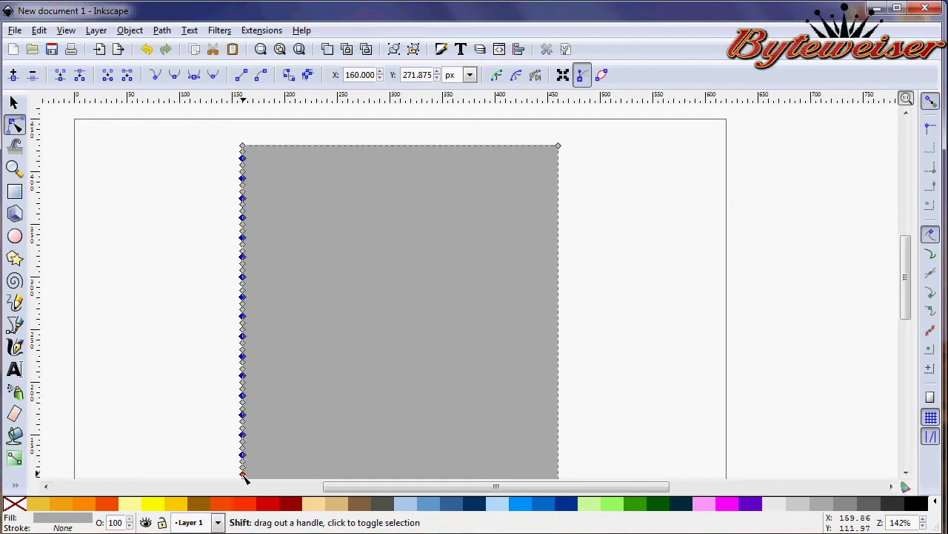
{"action": "left_click", "coordinate": [244, 477], "text": "shift"}
Add the lowest alternate nodes, nudge all 21 right to X 163.521, and smooth them.
{"action": "scroll", "coordinate": [264, 357], "scroll_direction": "down", "scroll_amount": 6}
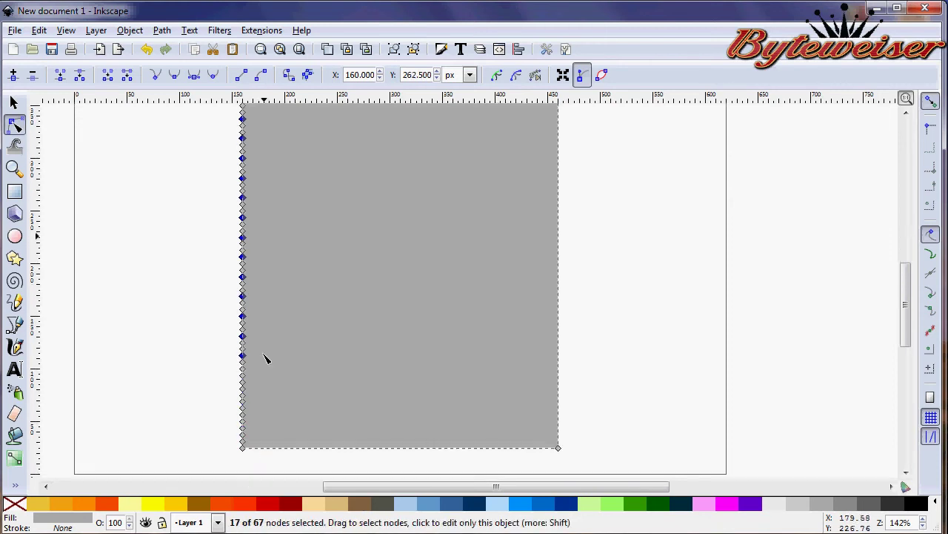
{"action": "left_click", "coordinate": [245, 317], "text": "shift"}
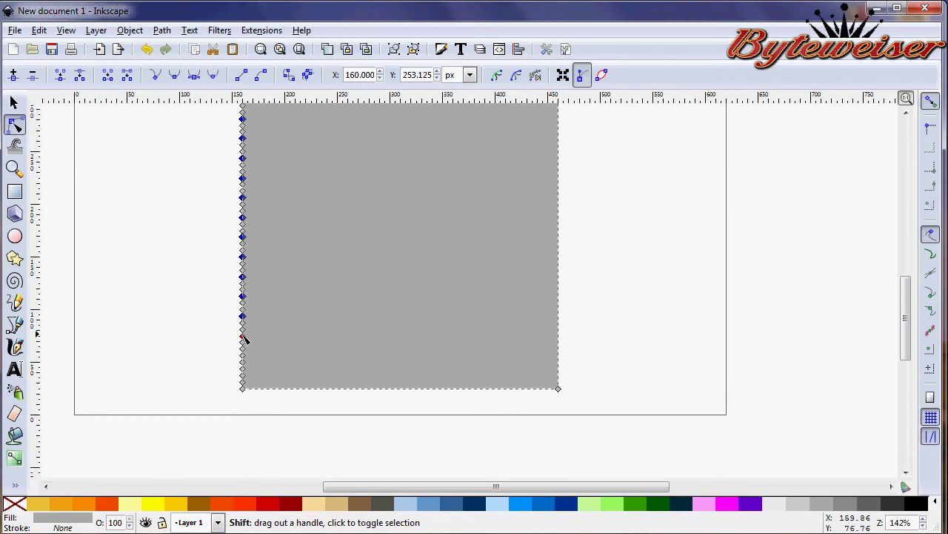
{"action": "left_click", "coordinate": [244, 337], "text": "shift"}
{"action": "left_click", "coordinate": [243, 357], "text": "shift"}
{"action": "left_click", "coordinate": [244, 375], "text": "shift"}
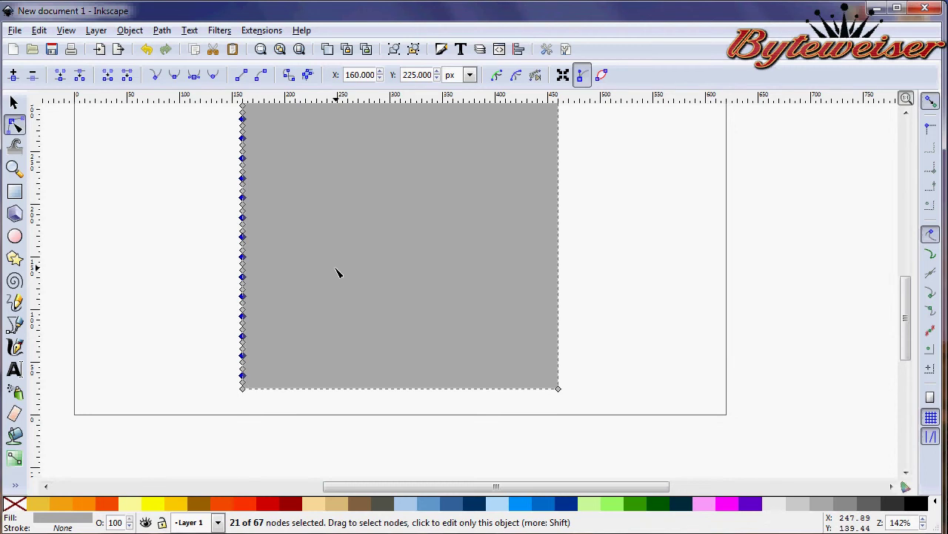
{"action": "key", "text": "alt+Right"}
{"action": "key", "text": "alt+Right"}
{"action": "key", "text": "alt+Right"}
{"action": "key", "text": "alt+Right"}
{"action": "key", "text": "alt+Right"}
{"action": "left_click", "coordinate": [175, 81]}
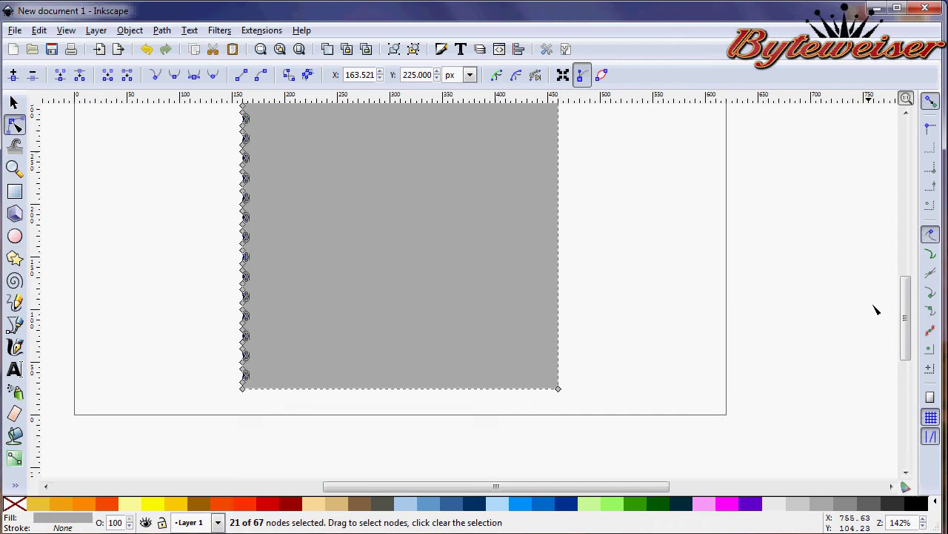
Select all right-edge nodes and insert new nodes four times to subdivide that edge.
{"action": "scroll", "coordinate": [875, 310], "scroll_direction": "up", "scroll_amount": 2}
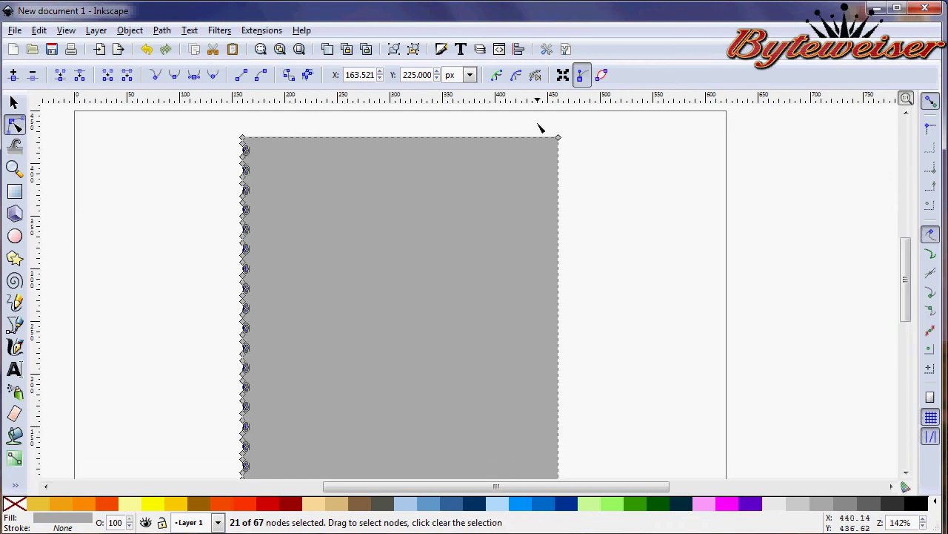
{"action": "left_click_drag", "start_coordinate": [538, 124], "coordinate": [645, 479]}
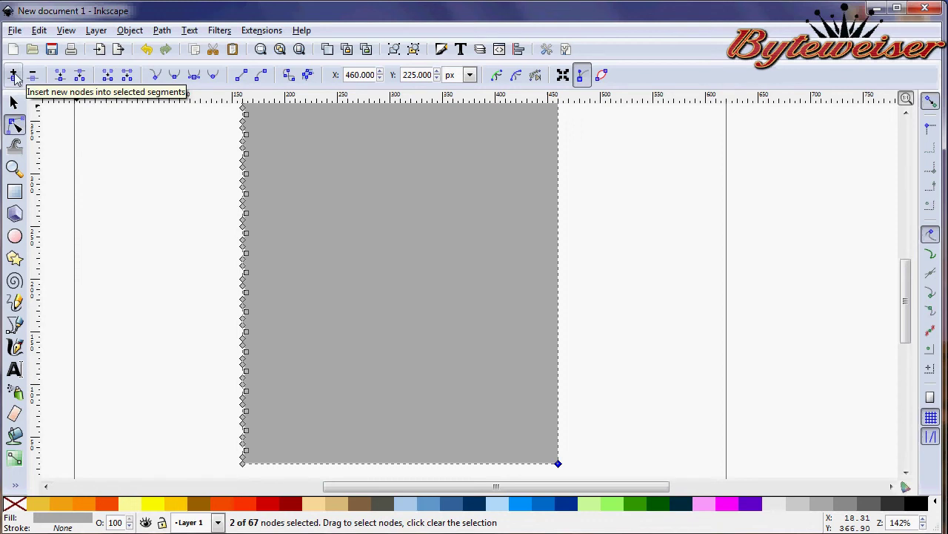
{"action": "left_click", "coordinate": [14, 76]}
{"action": "left_click", "coordinate": [15, 76]}
{"action": "left_click", "coordinate": [14, 76]}
{"action": "left_click", "coordinate": [14, 75]}
{"action": "left_click", "coordinate": [14, 76]}
{"action": "left_click", "coordinate": [14, 75]}
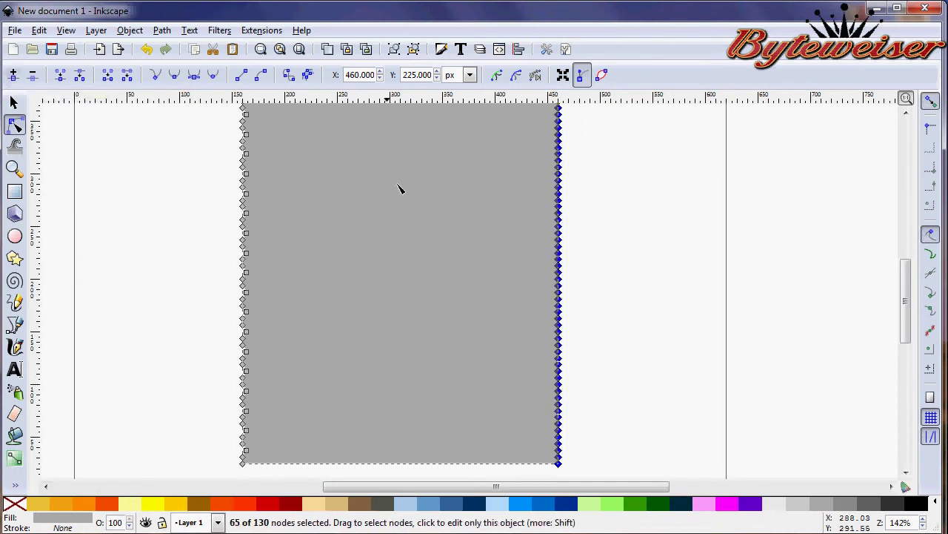
{"action": "scroll", "coordinate": [906, 300], "scroll_direction": "up", "scroll_amount": 1}
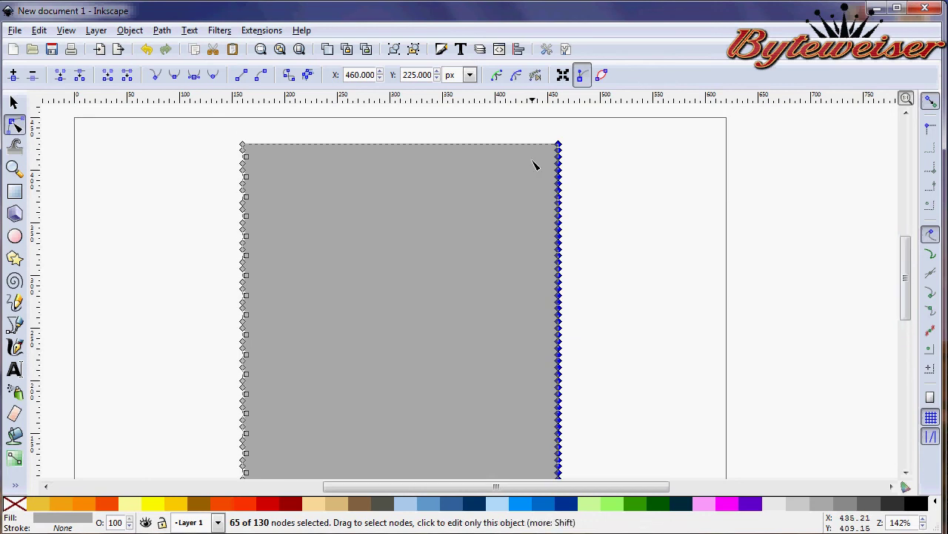
Select every other right-edge node, working down from the top.
{"action": "left_click", "coordinate": [604, 152]}
{"action": "left_click", "coordinate": [558, 157]}
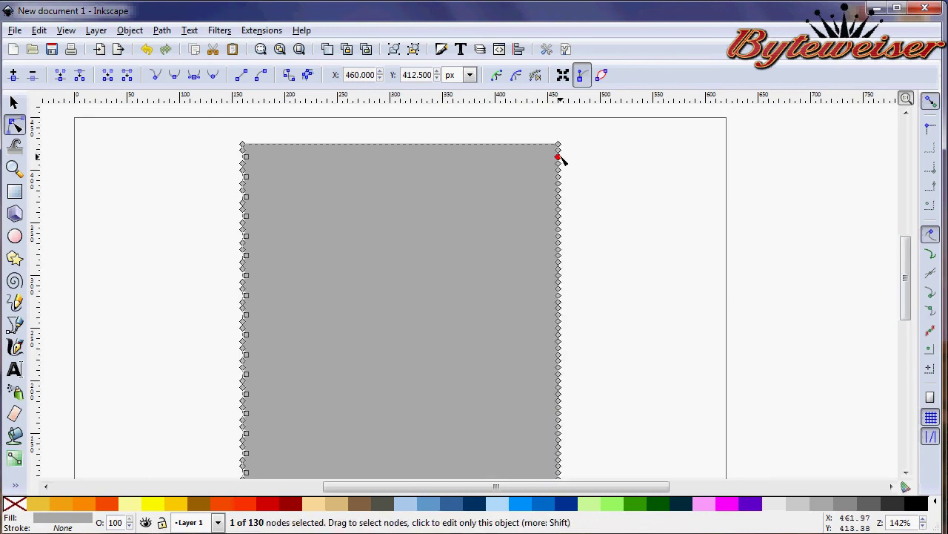
{"action": "left_click", "coordinate": [558, 177], "text": "shift"}
{"action": "left_click", "coordinate": [559, 197], "text": "shift"}
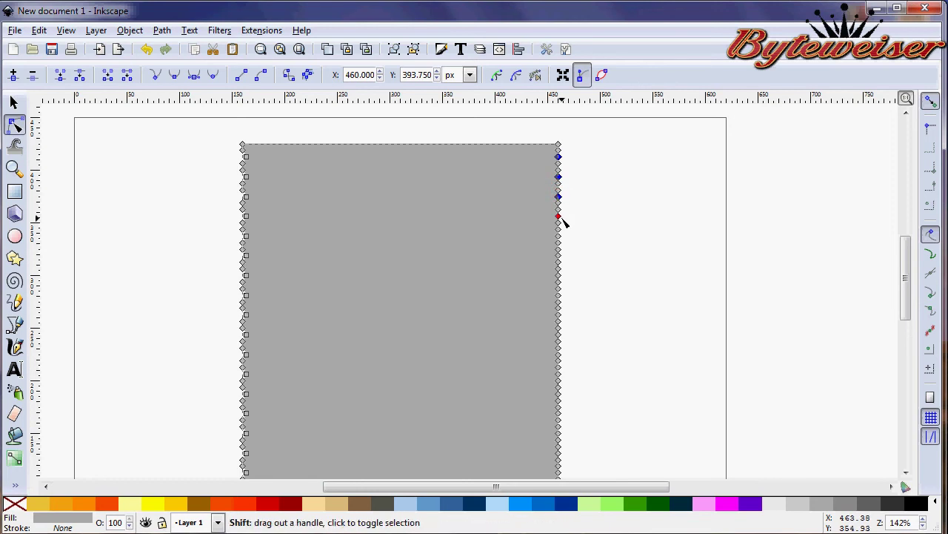
{"action": "left_click", "coordinate": [560, 217], "text": "shift"}
{"action": "left_click", "coordinate": [559, 236], "text": "shift"}
{"action": "left_click", "coordinate": [559, 261], "text": "shift"}
{"action": "left_click", "coordinate": [559, 276], "text": "shift"}
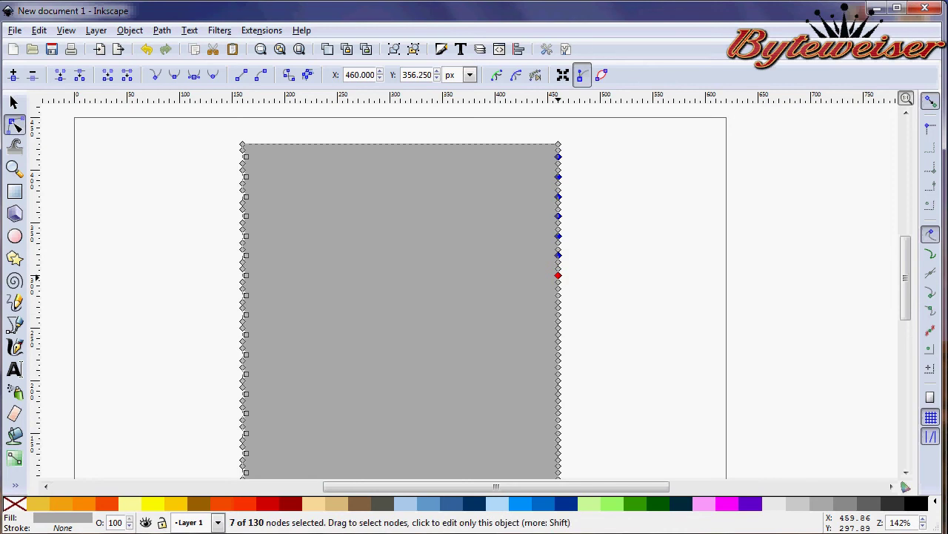
{"action": "left_click", "coordinate": [560, 296], "text": "shift"}
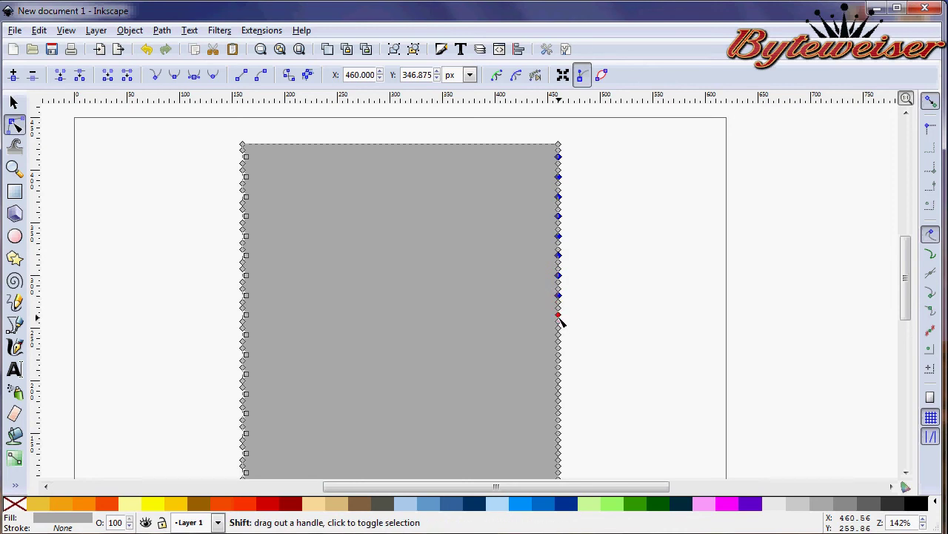
{"action": "left_click", "coordinate": [560, 316], "text": "shift"}
{"action": "left_click", "coordinate": [559, 335], "text": "shift"}
{"action": "left_click", "coordinate": [560, 354], "text": "shift"}
{"action": "left_click", "coordinate": [559, 375], "text": "shift"}
{"action": "left_click", "coordinate": [559, 394], "text": "shift"}
{"action": "left_click", "coordinate": [559, 414], "text": "shift"}
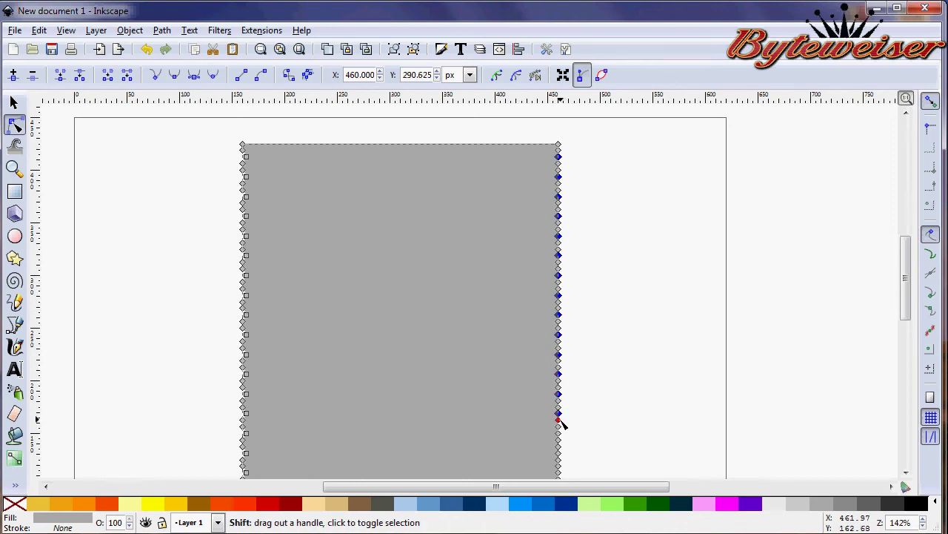
{"action": "left_click", "coordinate": [559, 433], "text": "shift"}
{"action": "left_click", "coordinate": [560, 453], "text": "shift"}
{"action": "left_click", "coordinate": [559, 460], "text": "shift"}
Add the lowest alternate nodes and nudge all 21 left to X 456.479.
{"action": "scroll", "coordinate": [599, 356], "scroll_direction": "down", "scroll_amount": 2}
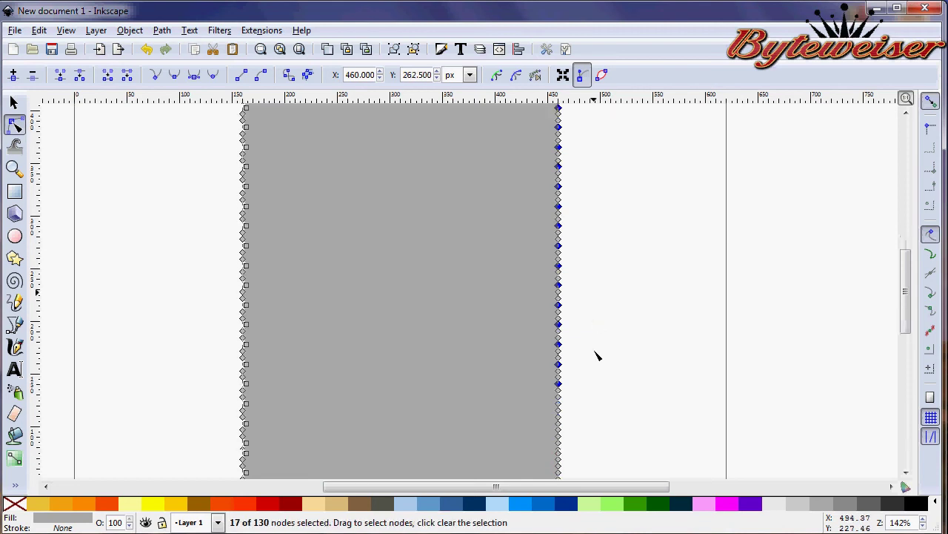
{"action": "left_click", "coordinate": [559, 374], "text": "shift"}
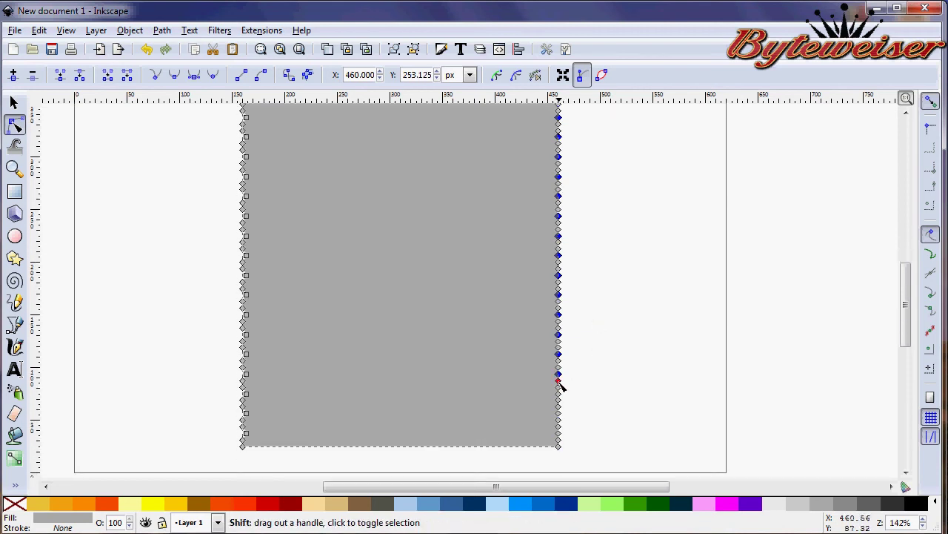
{"action": "left_click", "coordinate": [559, 394], "text": "shift"}
{"action": "left_click", "coordinate": [559, 414], "text": "shift"}
{"action": "left_click", "coordinate": [560, 441], "text": "shift"}
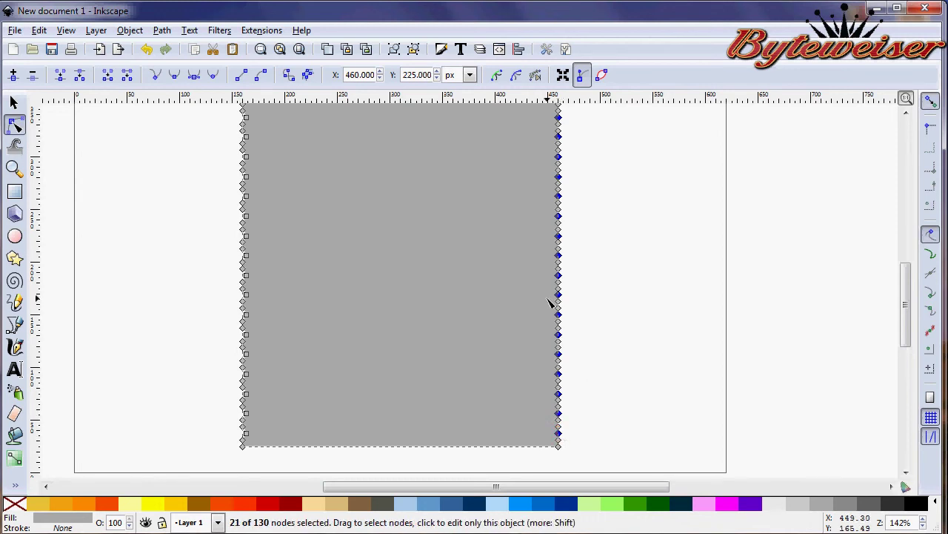
{"action": "key", "text": "alt+Left"}
{"action": "key", "text": "alt+Left"}
{"action": "key", "text": "alt+Left"}
{"action": "key", "text": "alt+Left"}
{"action": "key", "text": "alt+Left"}
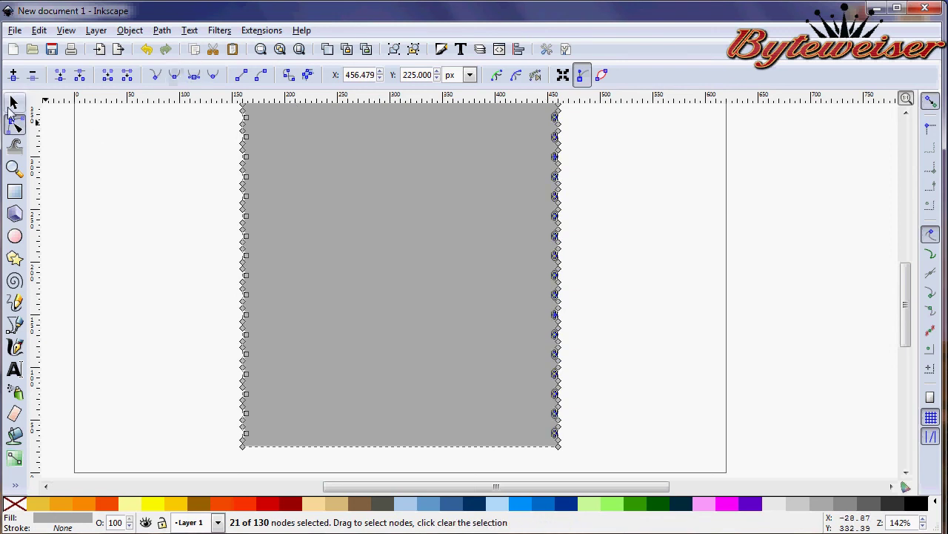
{"action": "left_click", "coordinate": [13, 104]}
{"action": "scroll", "coordinate": [790, 243], "scroll_direction": "up", "scroll_amount": 3}
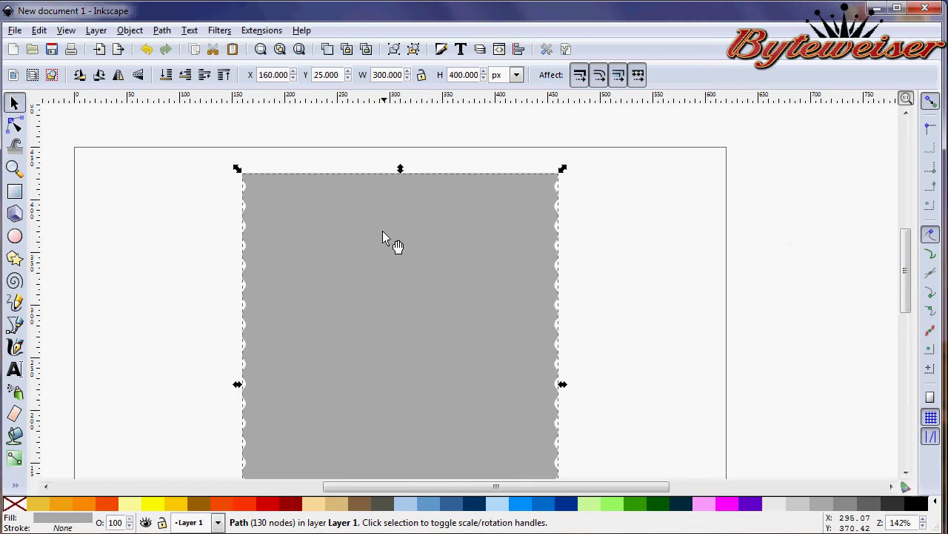
Select the two top corner nodes and insert new nodes three times along the top edge.
{"action": "left_click", "coordinate": [15, 126]}
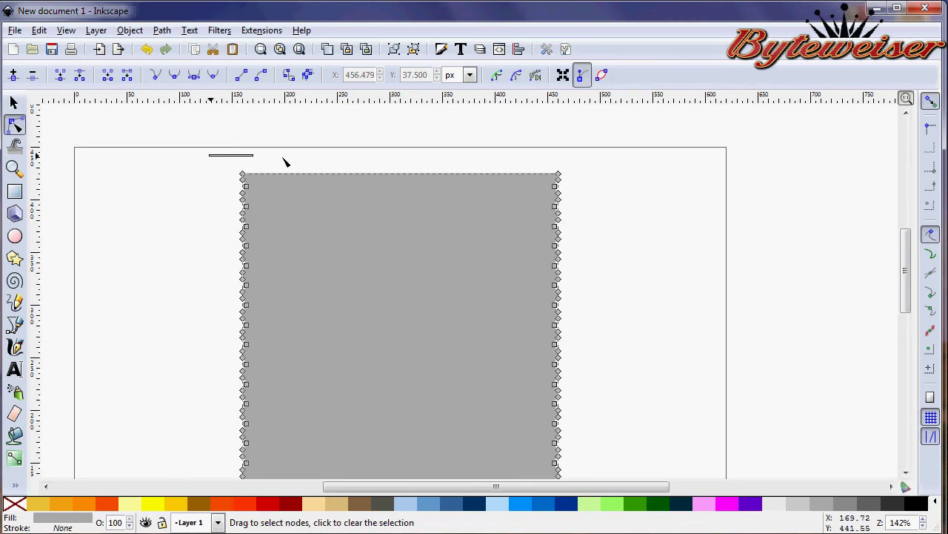
{"action": "left_click_drag", "start_coordinate": [286, 162], "coordinate": [595, 180]}
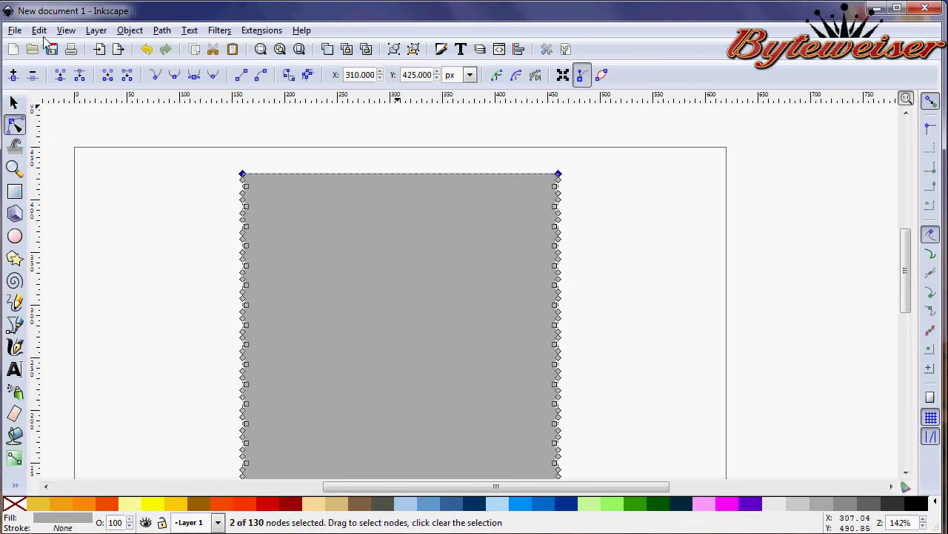
{"action": "left_click", "coordinate": [14, 76]}
{"action": "left_click", "coordinate": [14, 75]}
{"action": "left_click", "coordinate": [14, 76]}
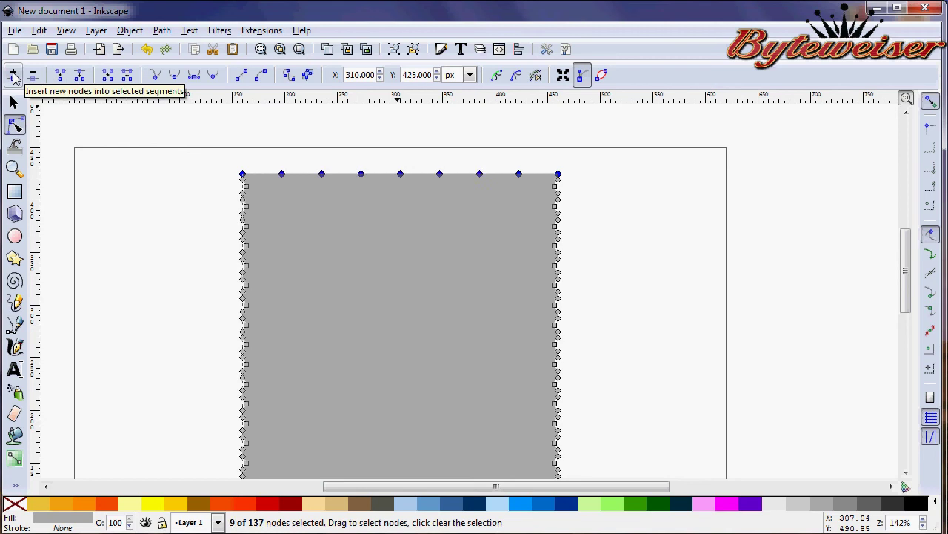
{"action": "left_click", "coordinate": [14, 75]}
{"action": "left_click", "coordinate": [14, 75]}
{"action": "left_click", "coordinate": [14, 75]}
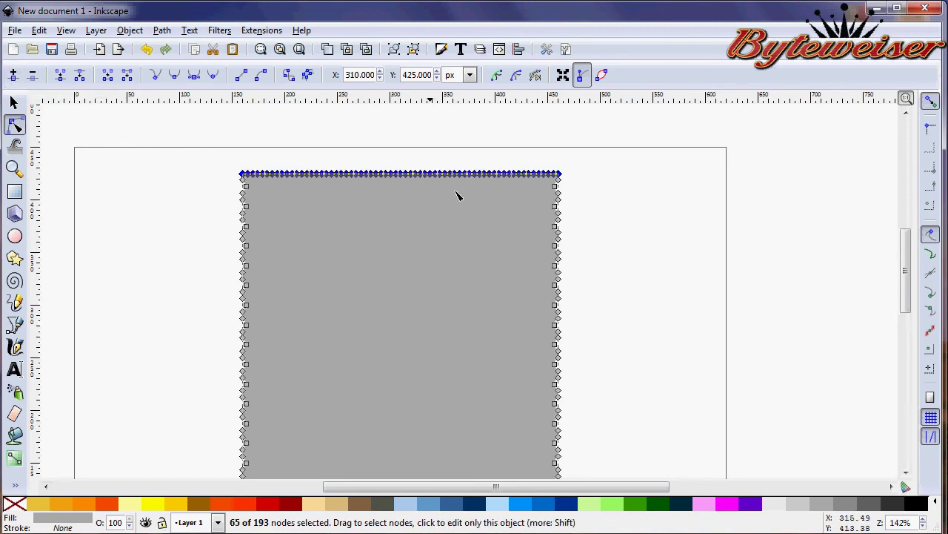
{"action": "scroll", "coordinate": [739, 343], "scroll_direction": "up", "scroll_amount": 2}
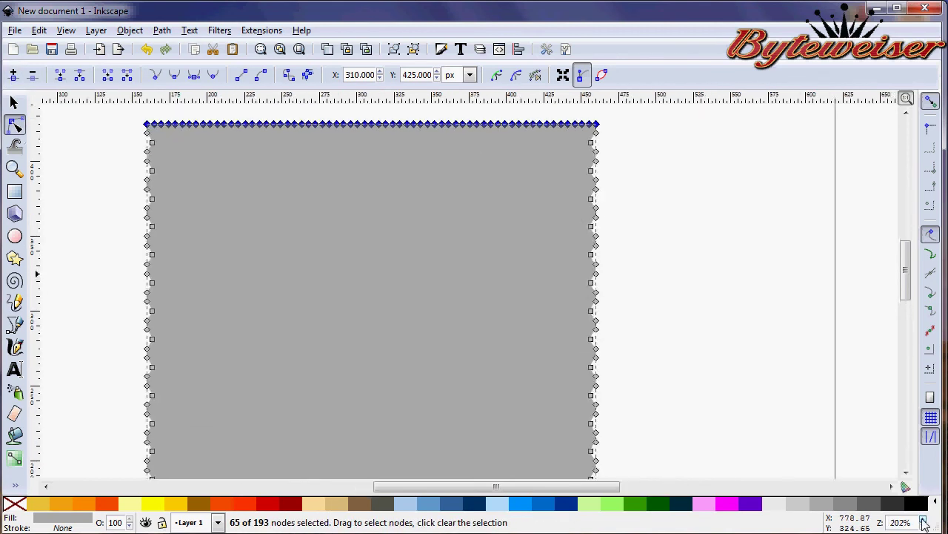
{"action": "scroll", "coordinate": [739, 343], "scroll_direction": "up", "scroll_amount": 4}
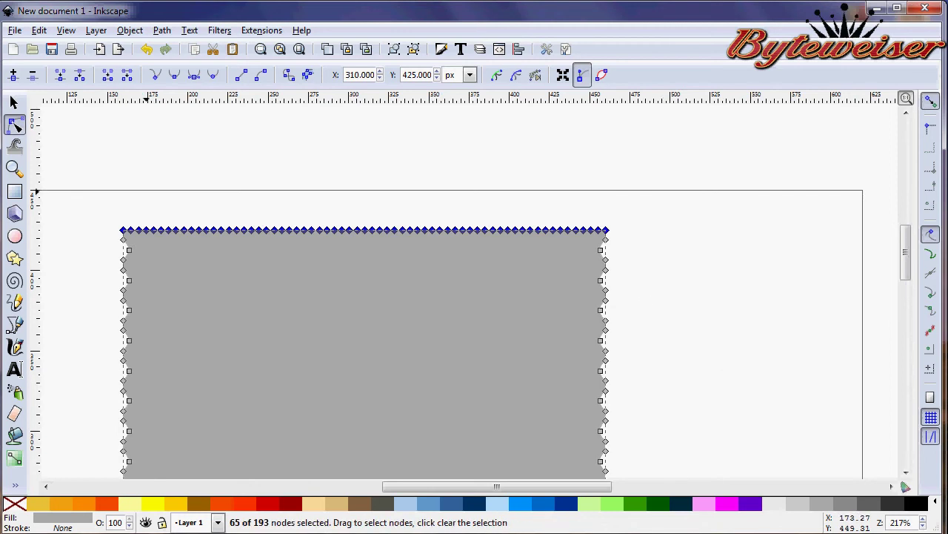
Mark every third top-edge node from the left corner toward the middle.
{"action": "left_click", "coordinate": [139, 231]}
{"action": "left_click", "coordinate": [141, 233]}
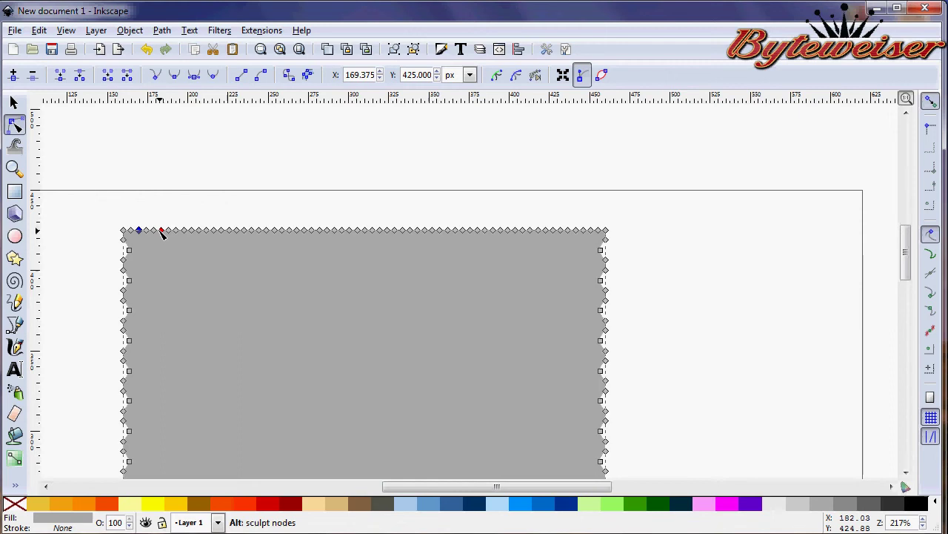
{"action": "left_click", "coordinate": [160, 232], "text": "shift"}
{"action": "left_click", "coordinate": [185, 231], "text": "shift"}
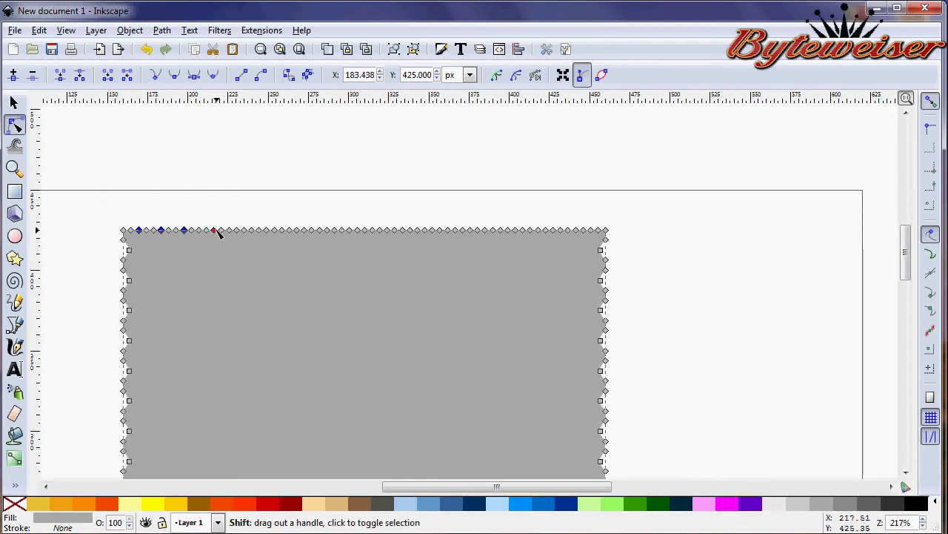
{"action": "left_click", "coordinate": [207, 232], "text": "shift"}
{"action": "left_click", "coordinate": [229, 231], "text": "shift"}
{"action": "left_click", "coordinate": [252, 230], "text": "shift"}
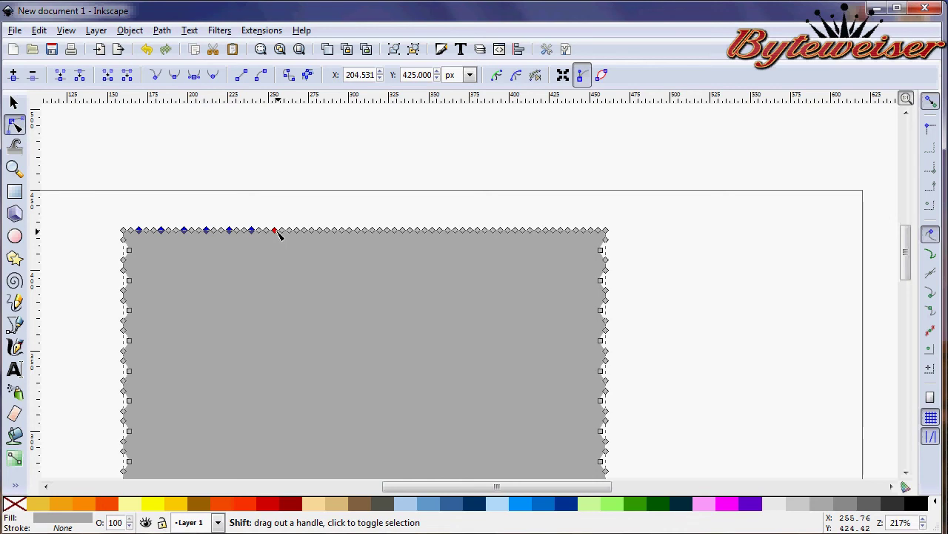
{"action": "left_click", "coordinate": [275, 231], "text": "shift"}
Continue marking every third top-edge node from the middle to the right corner.
{"action": "left_click", "coordinate": [321, 231], "text": "shift"}
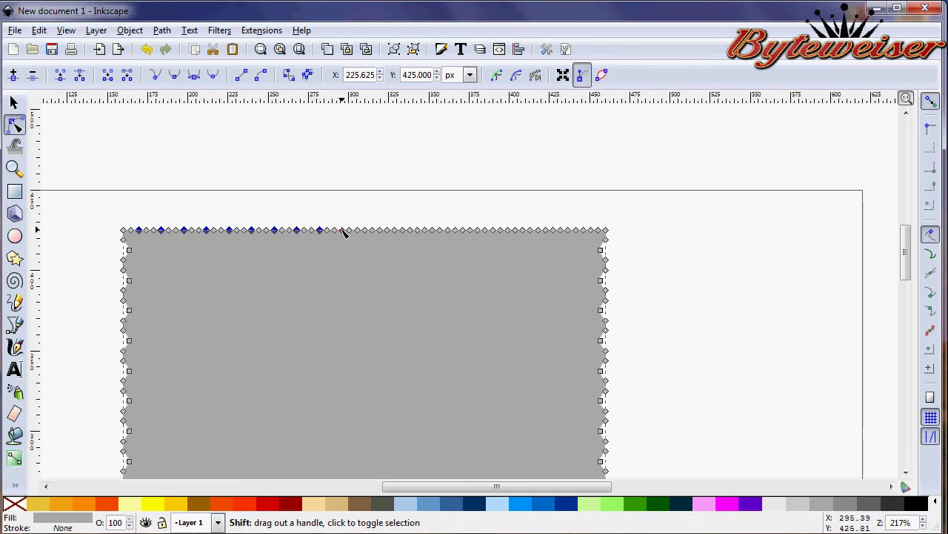
{"action": "left_click", "coordinate": [343, 231], "text": "shift"}
{"action": "left_click", "coordinate": [365, 230], "text": "shift"}
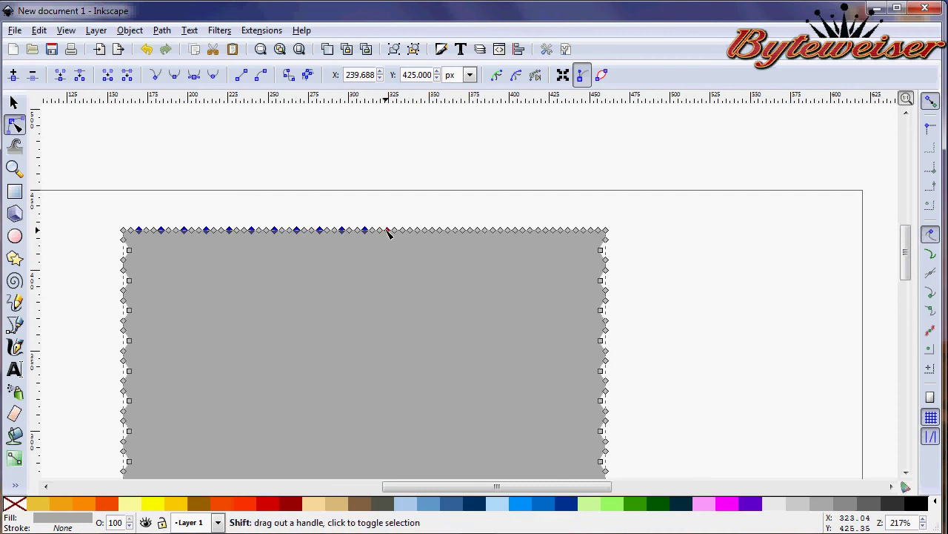
{"action": "left_click", "coordinate": [388, 231], "text": "shift"}
{"action": "left_click", "coordinate": [411, 231], "text": "shift"}
{"action": "left_click", "coordinate": [434, 230], "text": "shift"}
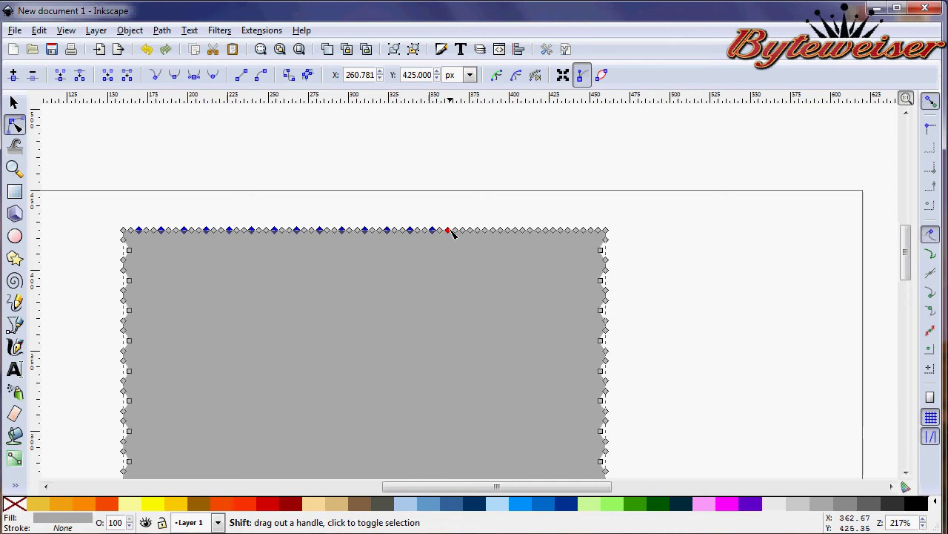
{"action": "left_click", "coordinate": [456, 231], "text": "shift"}
{"action": "left_click", "coordinate": [478, 230], "text": "shift"}
{"action": "left_click", "coordinate": [501, 230], "text": "shift"}
{"action": "left_click", "coordinate": [523, 230], "text": "shift"}
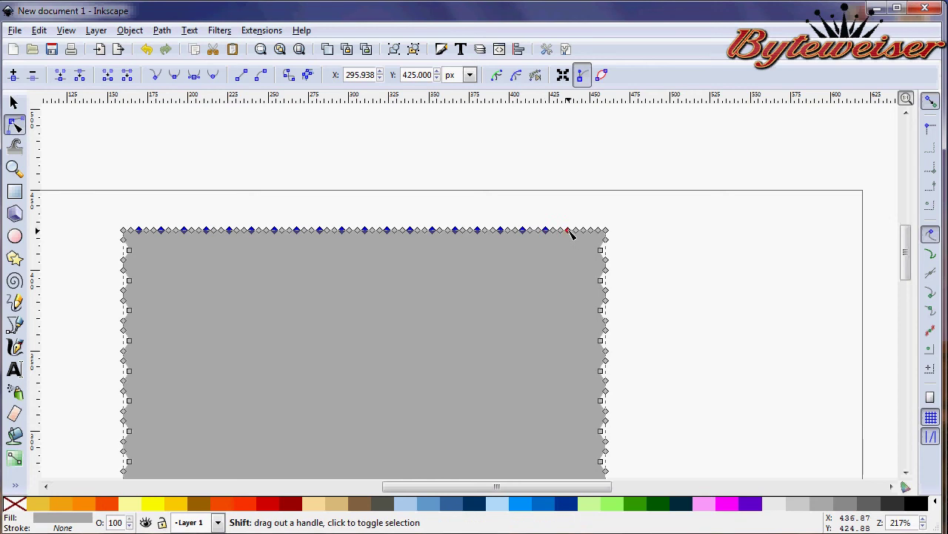
{"action": "left_click", "coordinate": [568, 230], "text": "shift"}
{"action": "left_click", "coordinate": [591, 230], "text": "shift"}
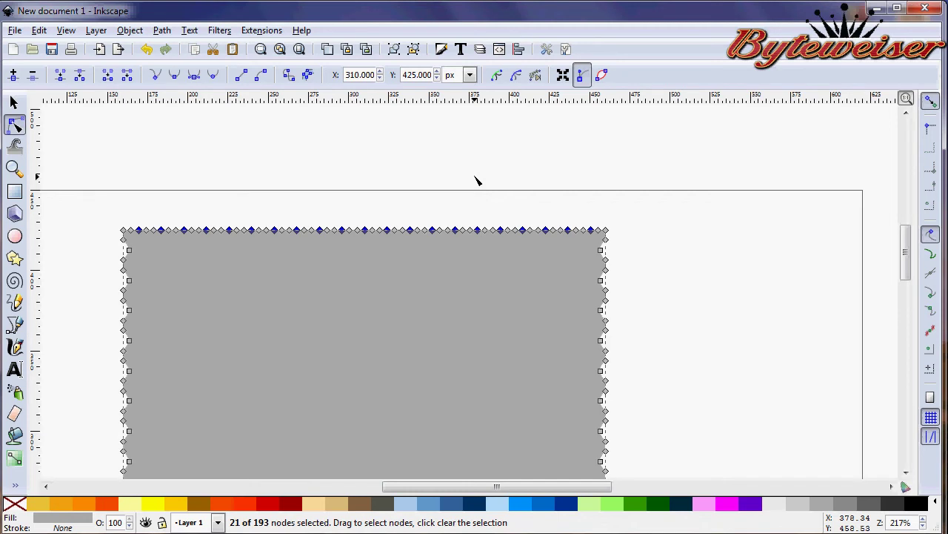
Push the 21 marked top nodes down to Y 421.774, smooth them, and preview the scallops.
{"action": "key", "text": "alt+Down"}
{"action": "key", "text": "alt+Down"}
{"action": "key", "text": "alt+Down"}
{"action": "key", "text": "alt+Down"}
{"action": "key", "text": "alt+Down"}
{"action": "key", "text": "alt+Down"}
{"action": "key", "text": "alt+Down"}
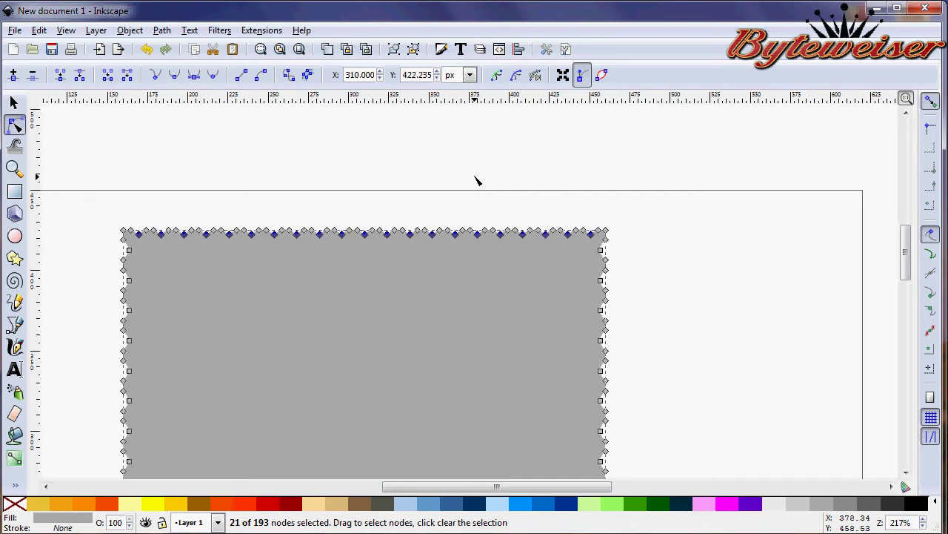
{"action": "left_click", "coordinate": [176, 76]}
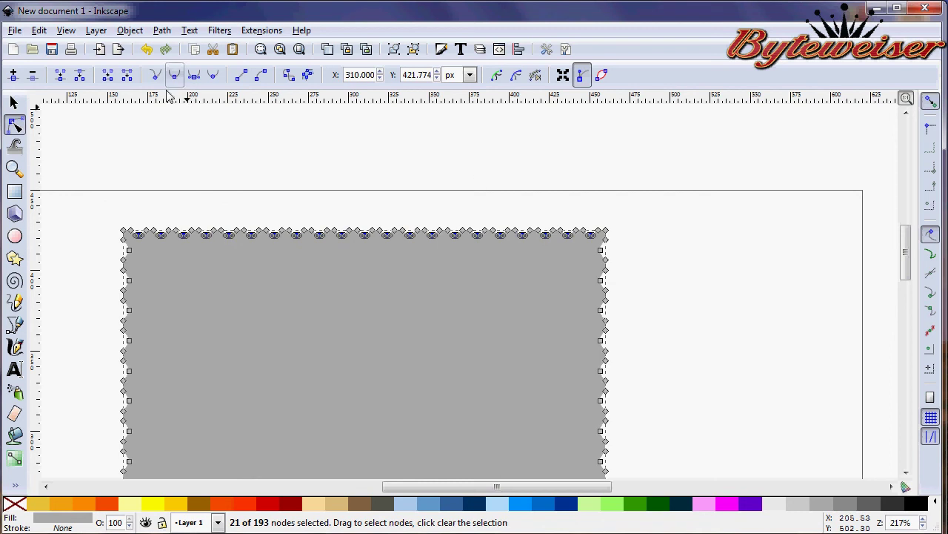
{"action": "left_click", "coordinate": [14, 103]}
{"action": "left_click", "coordinate": [173, 182]}
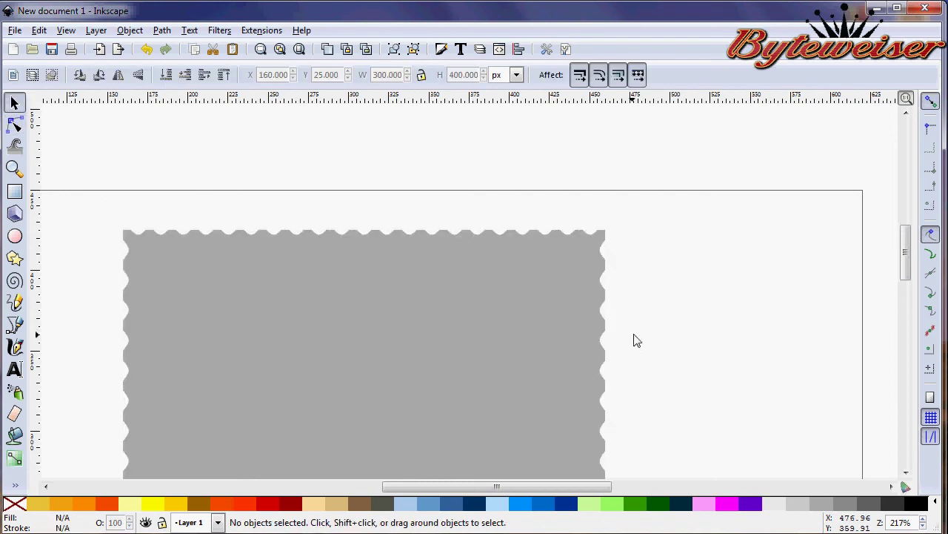
{"action": "scroll", "coordinate": [370, 260], "scroll_direction": "down", "scroll_amount": 1}
{"action": "scroll", "coordinate": [465, 257], "scroll_direction": "down", "scroll_amount": 4}
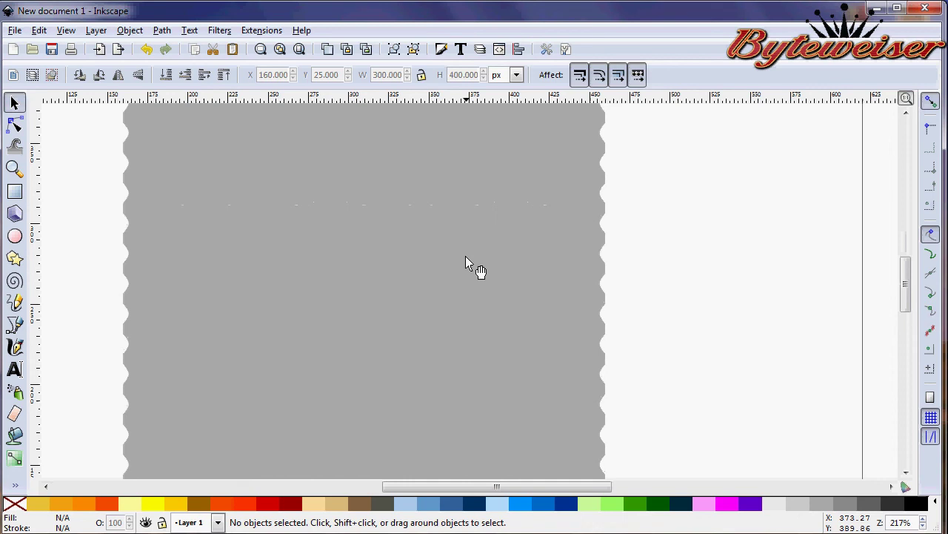
{"action": "scroll", "coordinate": [465, 256], "scroll_direction": "down", "scroll_amount": 3}
{"action": "scroll", "coordinate": [335, 305], "scroll_direction": "up", "scroll_amount": 2}
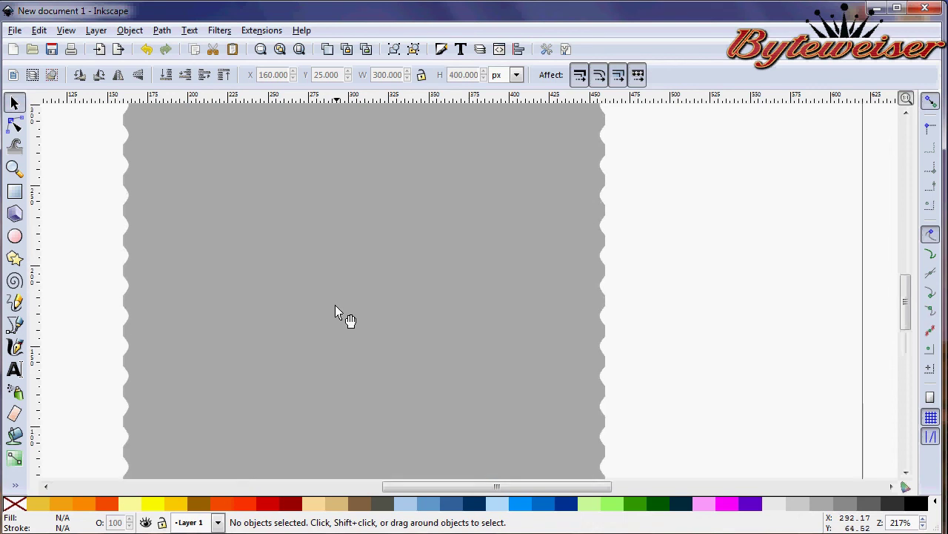
{"action": "scroll", "coordinate": [335, 305], "scroll_direction": "down", "scroll_amount": 2}
Subdivide the grey stamp's bottom edge by repeatedly inserting nodes between its two corner nodes.
{"action": "left_click", "coordinate": [141, 186]}
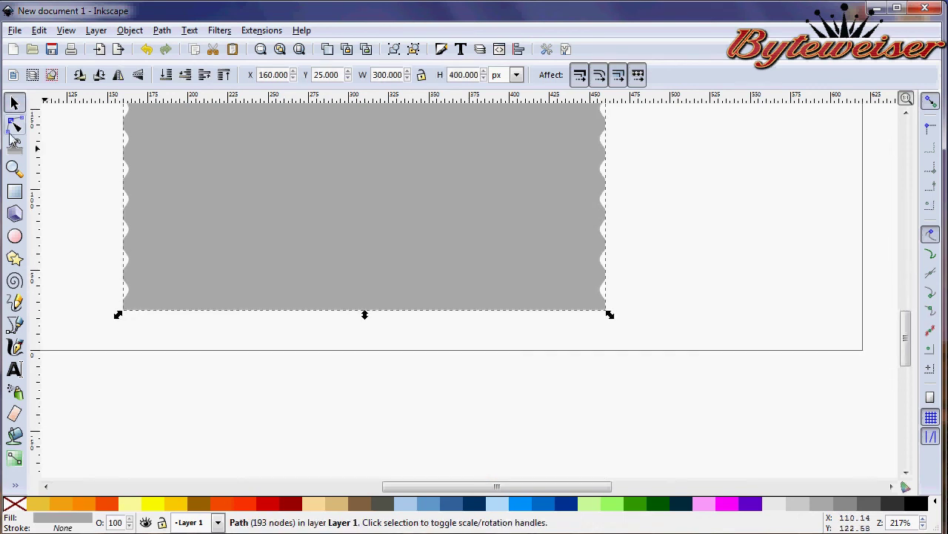
{"action": "left_click", "coordinate": [14, 125]}
{"action": "left_click_drag", "start_coordinate": [102, 306], "coordinate": [615, 346]}
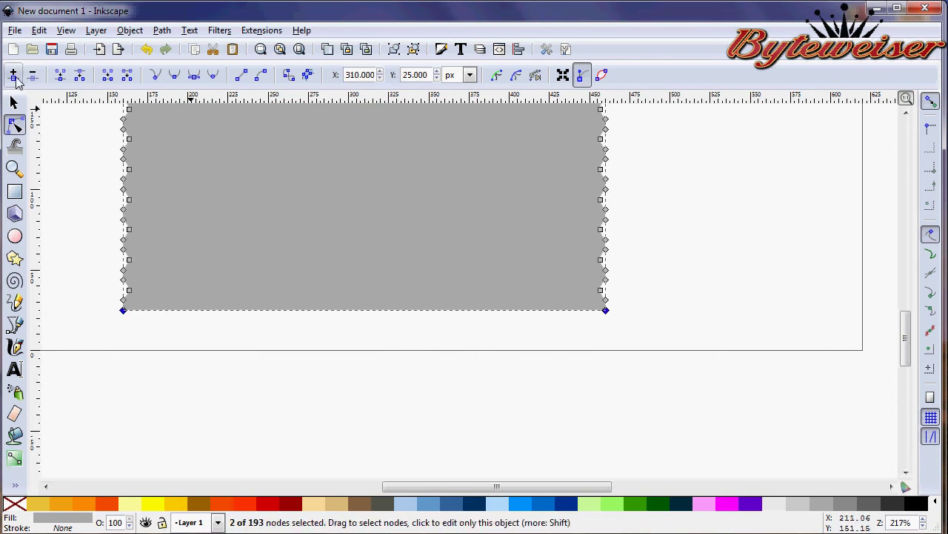
{"action": "left_click", "coordinate": [14, 75]}
{"action": "left_click", "coordinate": [14, 75]}
{"action": "left_click", "coordinate": [14, 75]}
{"action": "left_click", "coordinate": [14, 75]}
{"action": "left_click", "coordinate": [14, 75]}
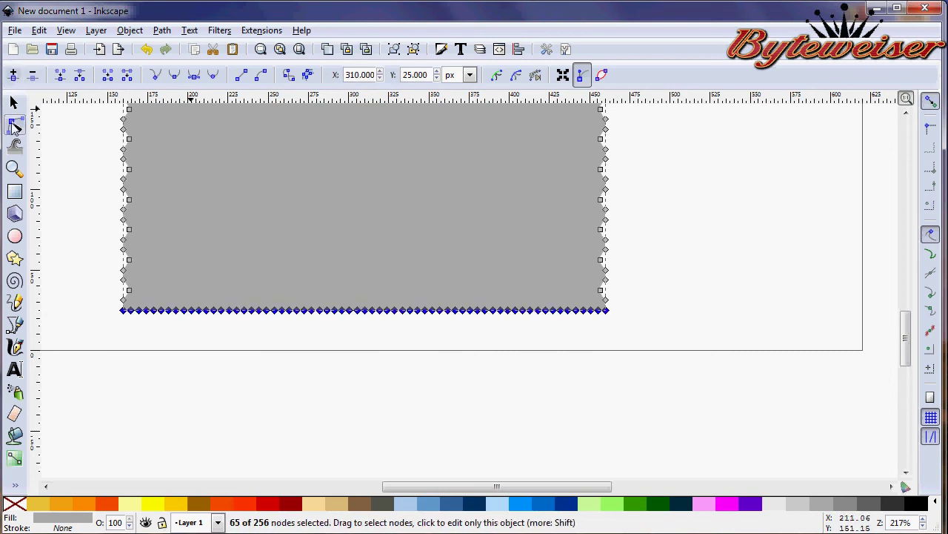
{"action": "key", "text": "Insert"}
Select every third node along the bottom edge, 21 nodes from left to right.
{"action": "left_click", "coordinate": [125, 314]}
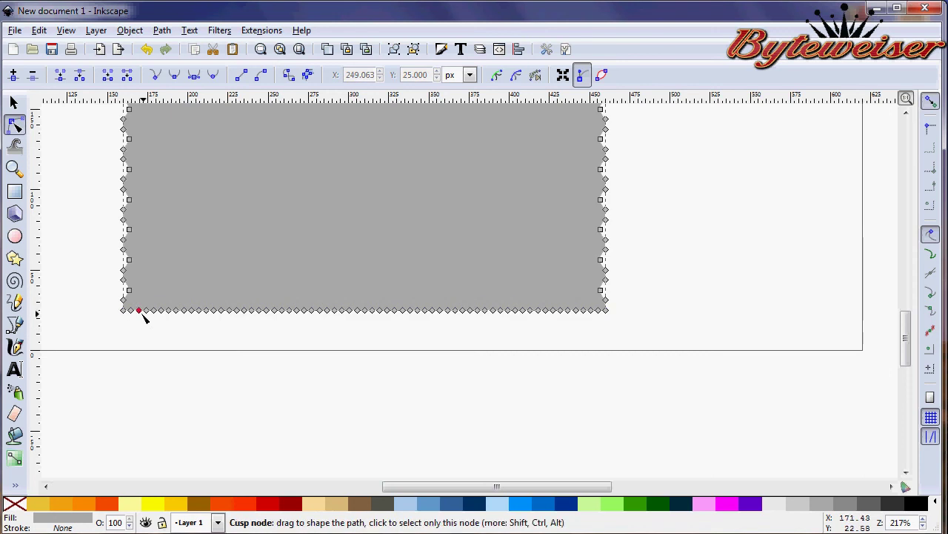
{"action": "left_click", "coordinate": [138, 310]}
{"action": "left_click", "coordinate": [161, 310], "text": "shift"}
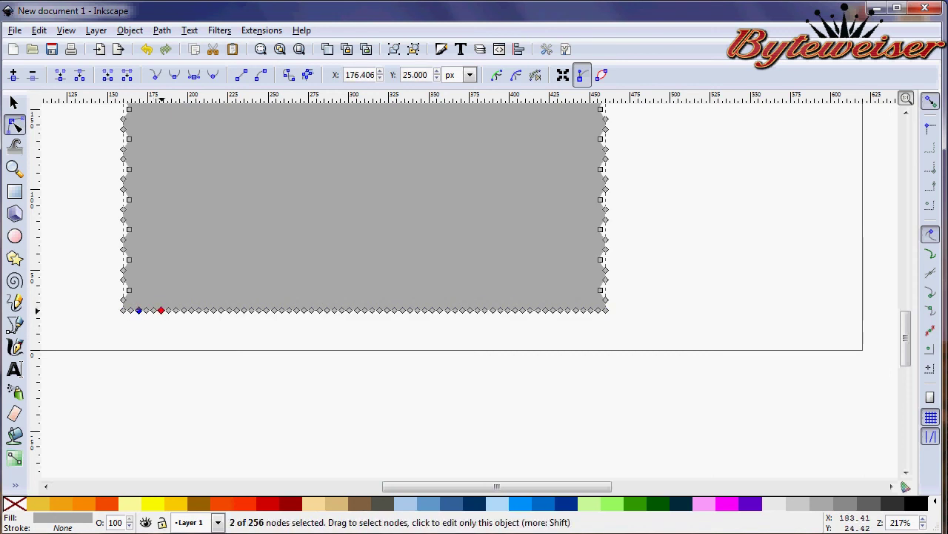
{"action": "left_click", "coordinate": [184, 311], "text": "shift"}
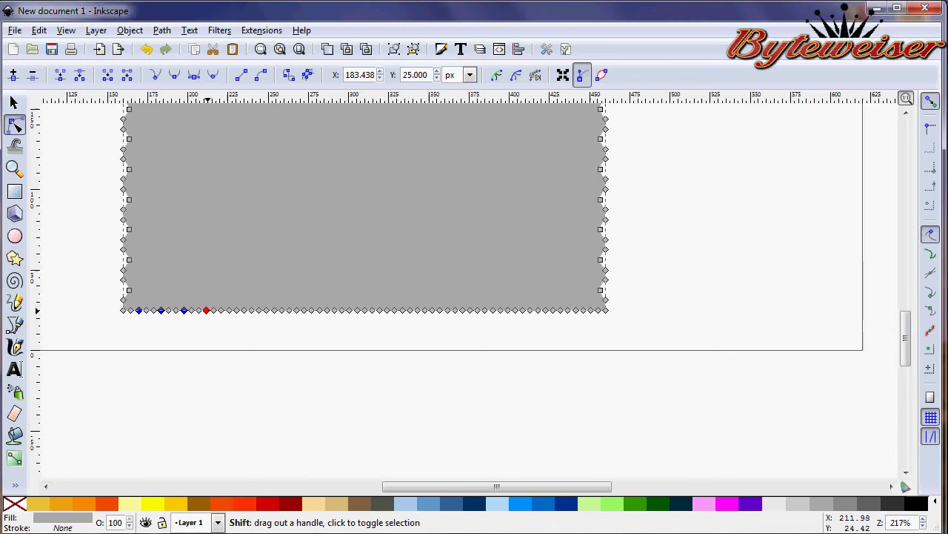
{"action": "left_click", "coordinate": [206, 311], "text": "shift"}
{"action": "left_click", "coordinate": [228, 311], "text": "shift"}
{"action": "left_click", "coordinate": [252, 310], "text": "shift"}
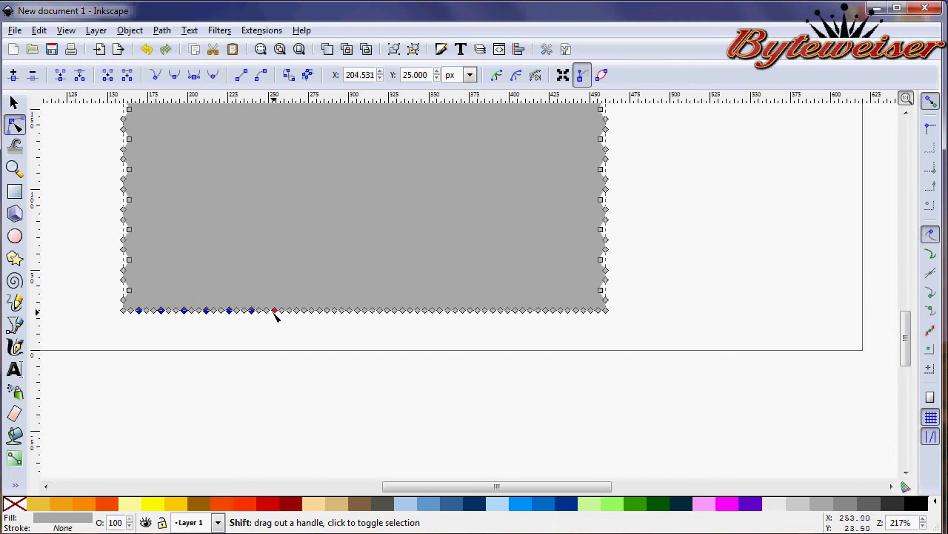
{"action": "left_click", "coordinate": [274, 310], "text": "shift"}
{"action": "left_click", "coordinate": [297, 311], "text": "shift"}
{"action": "left_click", "coordinate": [319, 310], "text": "shift"}
{"action": "left_click", "coordinate": [341, 310], "text": "shift"}
{"action": "left_click", "coordinate": [365, 310], "text": "shift"}
{"action": "left_click", "coordinate": [387, 311], "text": "shift"}
{"action": "left_click", "coordinate": [410, 311], "text": "shift"}
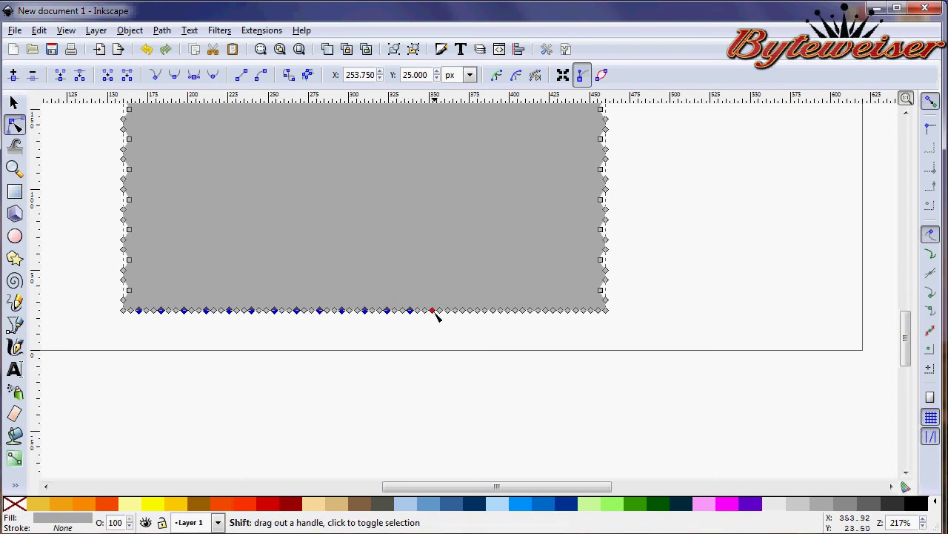
{"action": "left_click", "coordinate": [433, 311], "text": "shift"}
{"action": "left_click", "coordinate": [455, 310], "text": "shift"}
{"action": "left_click", "coordinate": [478, 310], "text": "shift"}
{"action": "left_click", "coordinate": [500, 311], "text": "shift"}
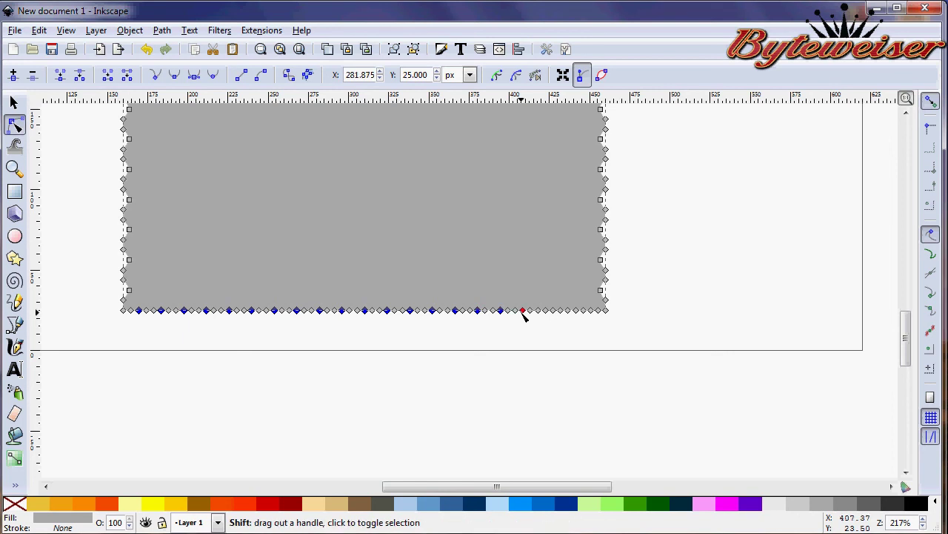
{"action": "left_click", "coordinate": [523, 310], "text": "shift"}
{"action": "left_click", "coordinate": [546, 310], "text": "shift"}
{"action": "left_click", "coordinate": [568, 310], "text": "shift"}
{"action": "left_click", "coordinate": [590, 310], "text": "shift"}
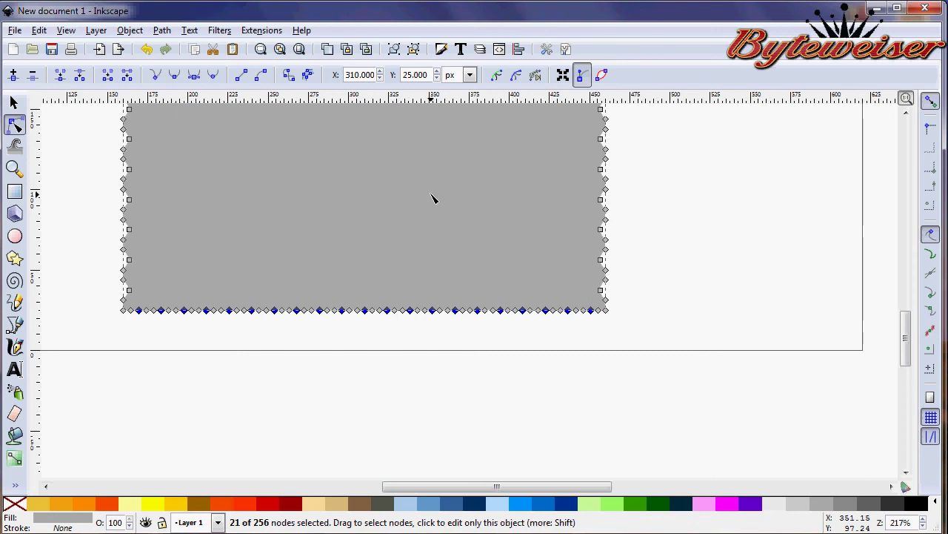
Raise the selected bottom nodes to Y 28.226 and make them smooth.
{"action": "key", "text": "alt+Up"}
{"action": "key", "text": "alt+Up"}
{"action": "key", "text": "alt+Up"}
{"action": "key", "text": "alt+Up"}
{"action": "key", "text": "alt+Up"}
{"action": "key", "text": "alt+Up"}
{"action": "left_click", "coordinate": [175, 74]}
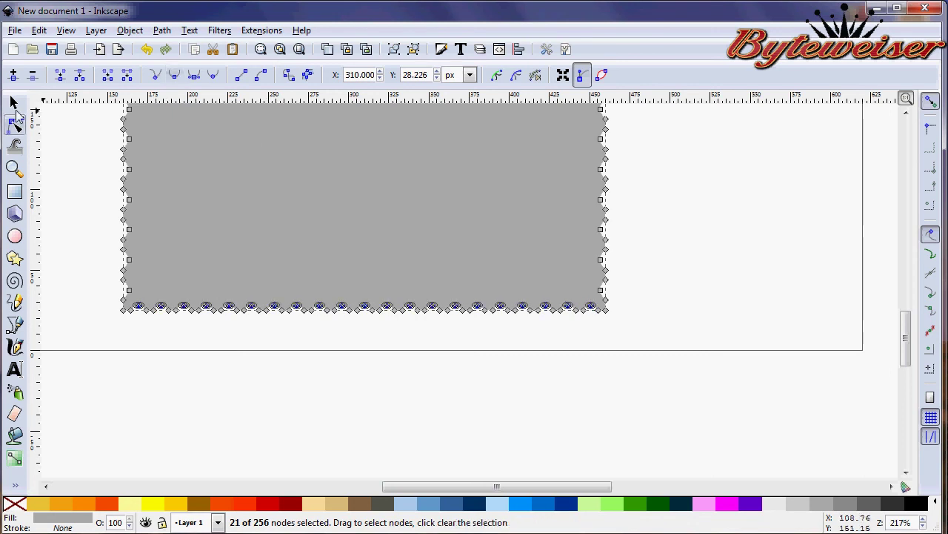
{"action": "left_click", "coordinate": [16, 108]}
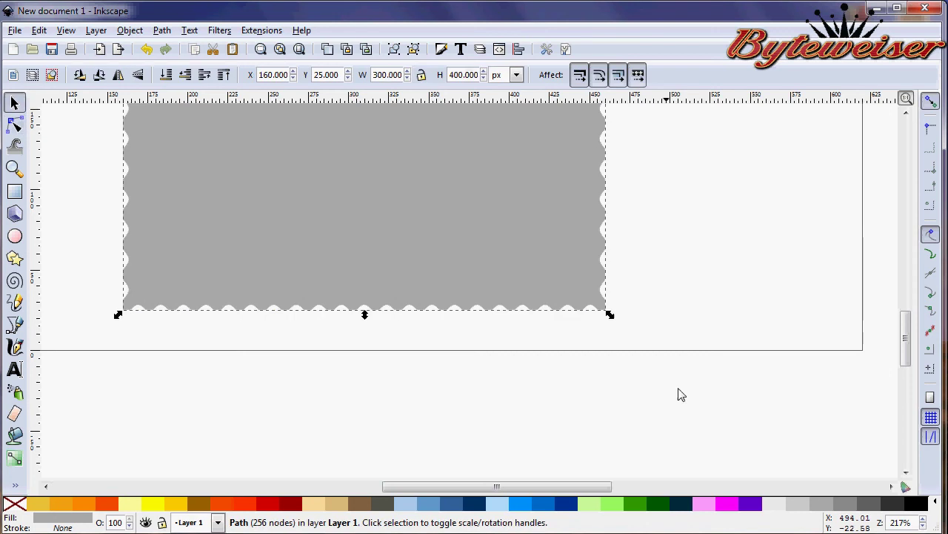
Zoom out and reselect the scalloped stamp shape.
{"action": "left_click", "coordinate": [923, 525]}
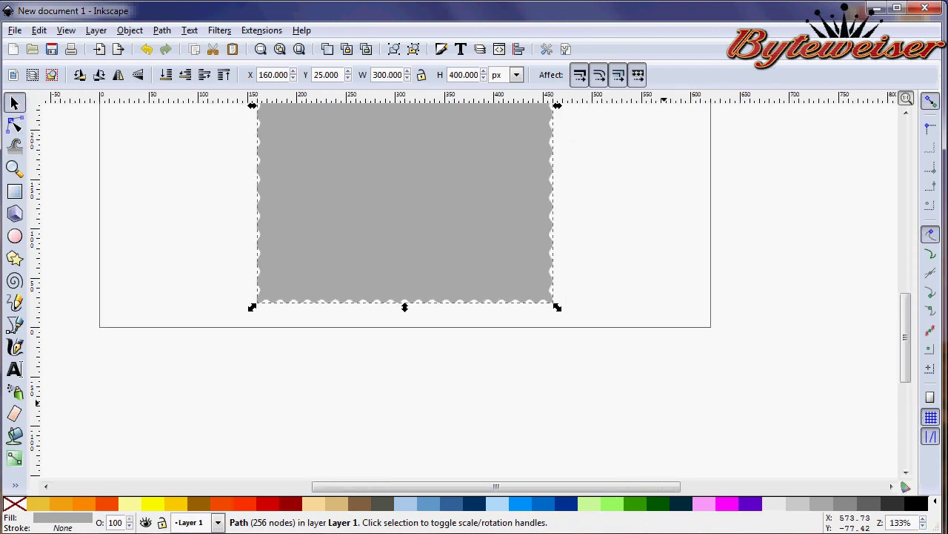
{"action": "left_click_drag", "start_coordinate": [907, 360], "coordinate": [909, 304]}
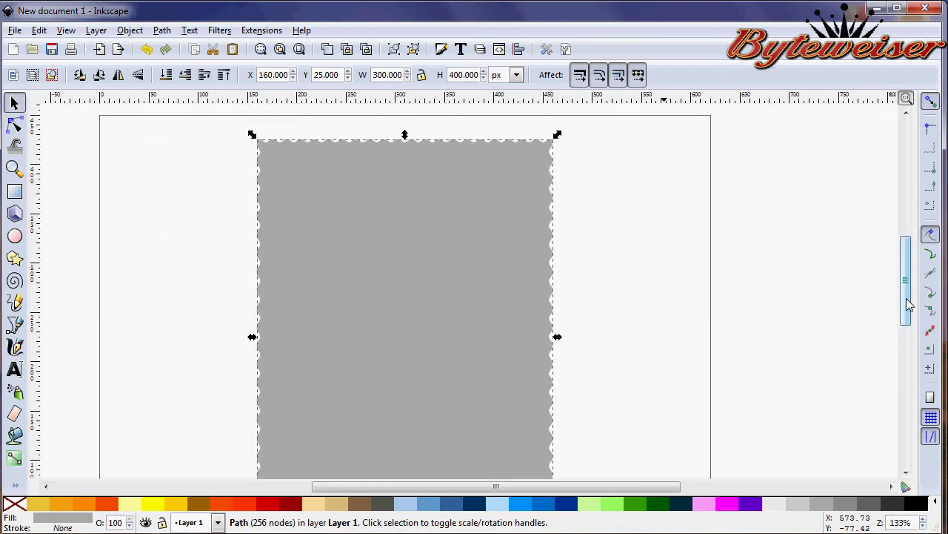
{"action": "left_click", "coordinate": [714, 216]}
{"action": "left_click", "coordinate": [445, 199]}
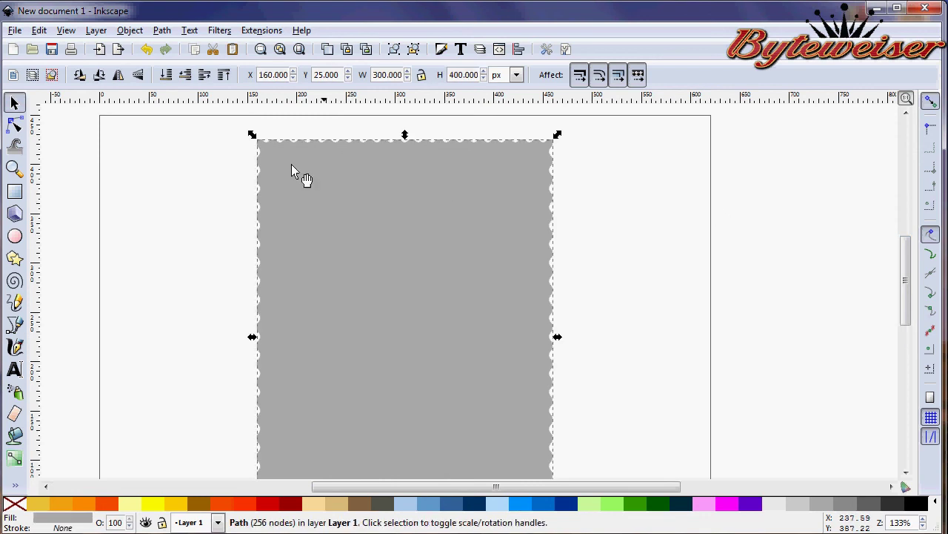
Zoom in on the stamp's top-right corner and show its nodes with the Node tool.
{"action": "left_click", "coordinate": [16, 126]}
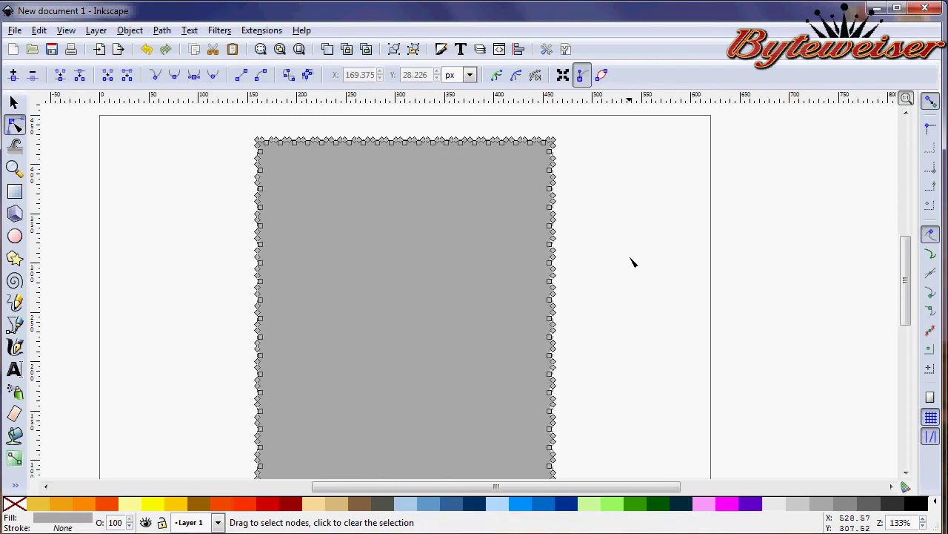
{"action": "left_click", "coordinate": [924, 520]}
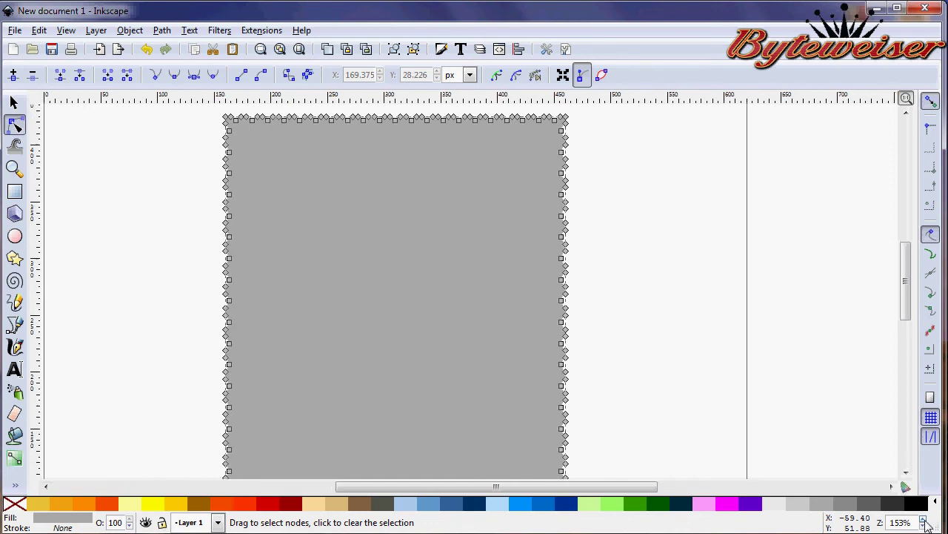
{"action": "left_click", "coordinate": [924, 520]}
{"action": "scroll", "coordinate": [878, 244], "scroll_direction": "up", "scroll_amount": 5}
{"action": "left_click", "coordinate": [675, 326]}
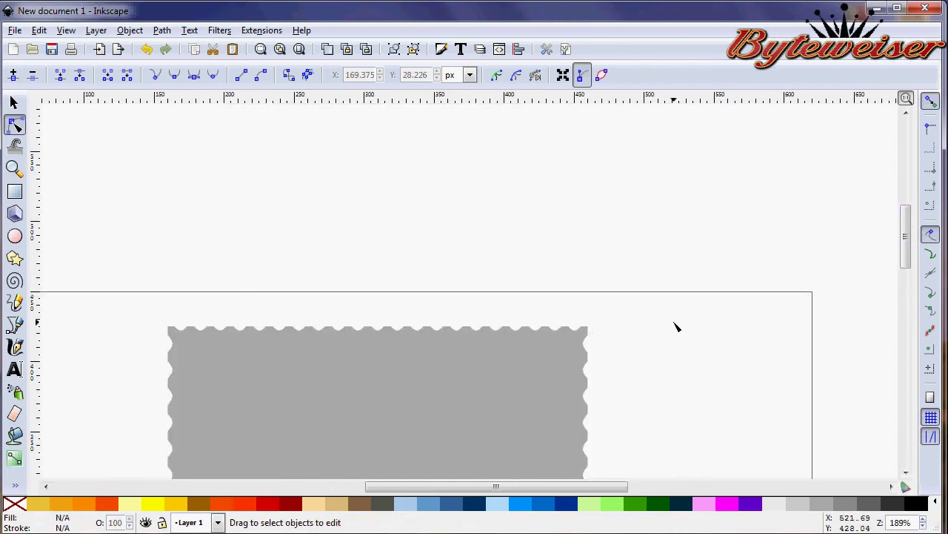
{"action": "left_click", "coordinate": [589, 330]}
{"action": "left_click_drag", "start_coordinate": [562, 313], "coordinate": [584, 335]}
{"action": "left_click", "coordinate": [567, 313]}
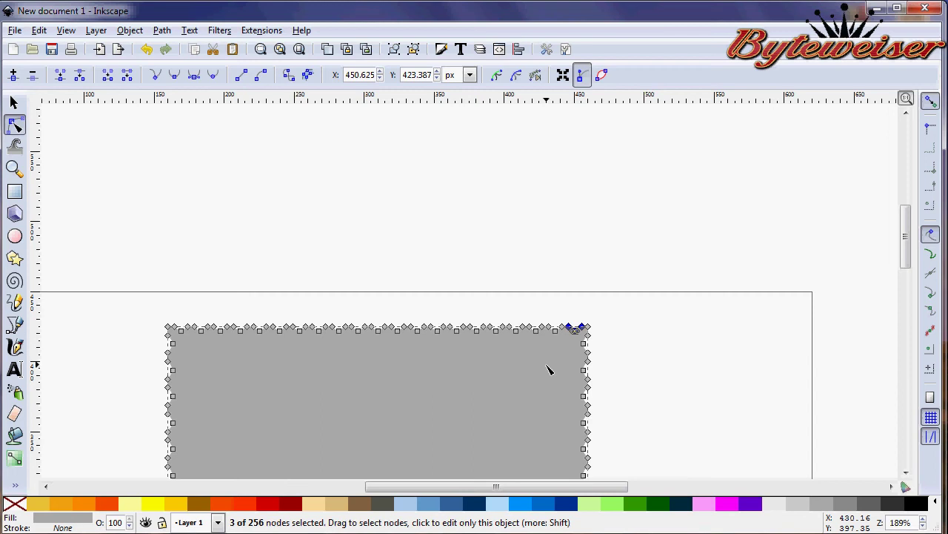
Pull in the curve handles at the top-right corner to make a clean corner.
{"action": "key", "text": "Escape"}
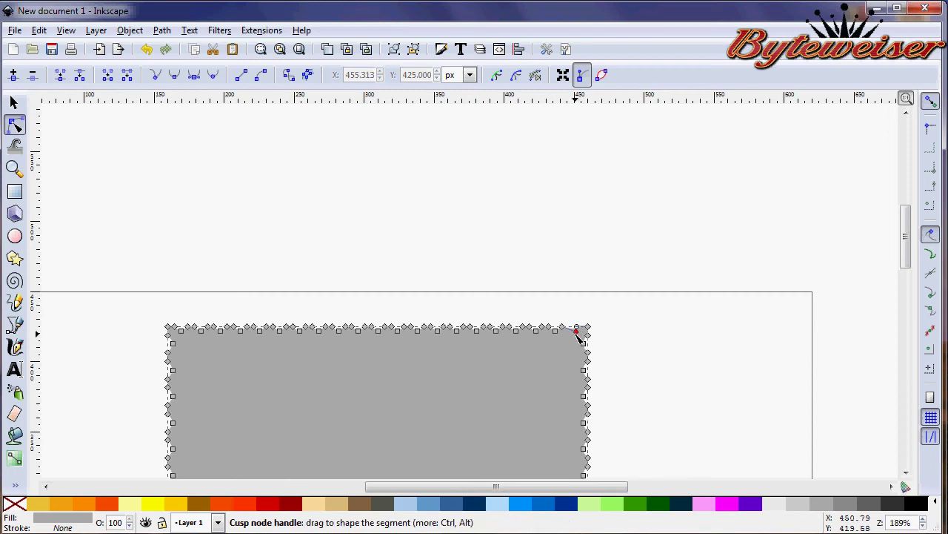
{"action": "left_click_drag", "start_coordinate": [576, 327], "coordinate": [565, 328]}
{"action": "scroll", "coordinate": [921, 522], "scroll_direction": "up", "scroll_amount": 5}
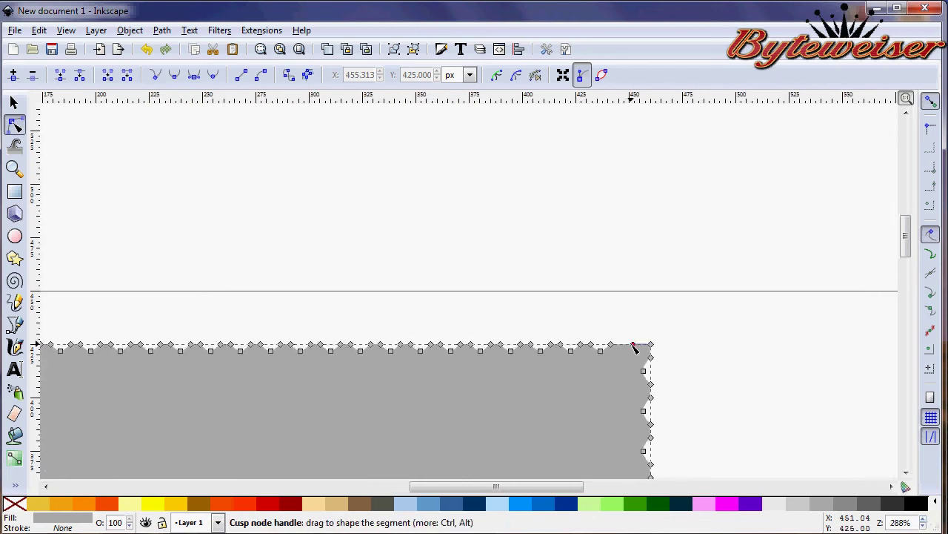
{"action": "left_click_drag", "start_coordinate": [635, 345], "coordinate": [677, 392]}
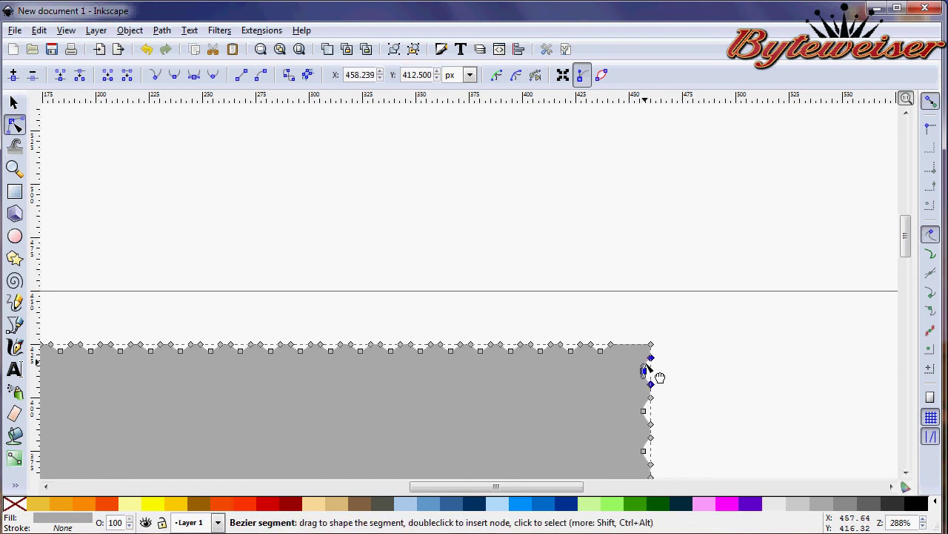
{"action": "left_click_drag", "start_coordinate": [643, 354], "coordinate": [650, 399]}
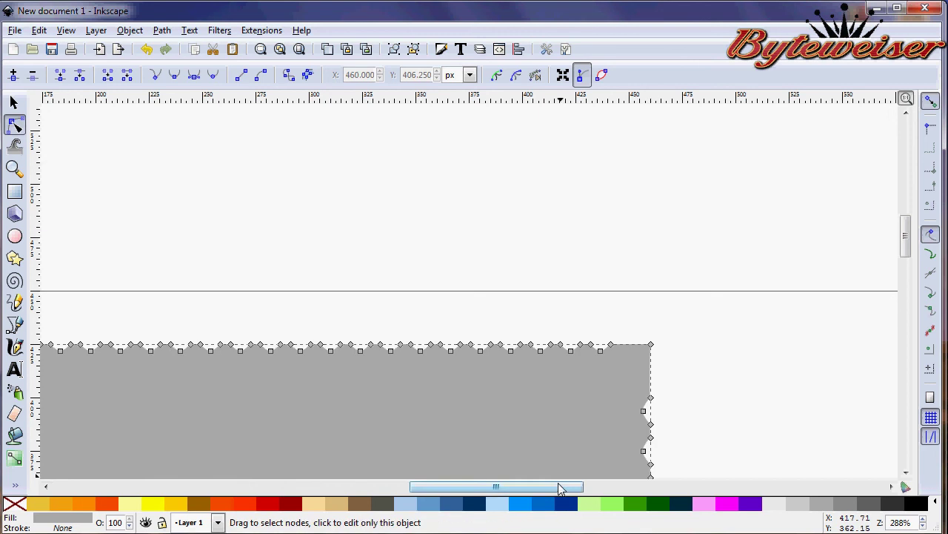
Straighten the top-left corner's curve handles into a square point.
{"action": "left_click_drag", "start_coordinate": [546, 489], "coordinate": [487, 494]}
{"action": "left_click_drag", "start_coordinate": [308, 329], "coordinate": [339, 345]}
{"action": "left_click_drag", "start_coordinate": [275, 352], "coordinate": [301, 403]}
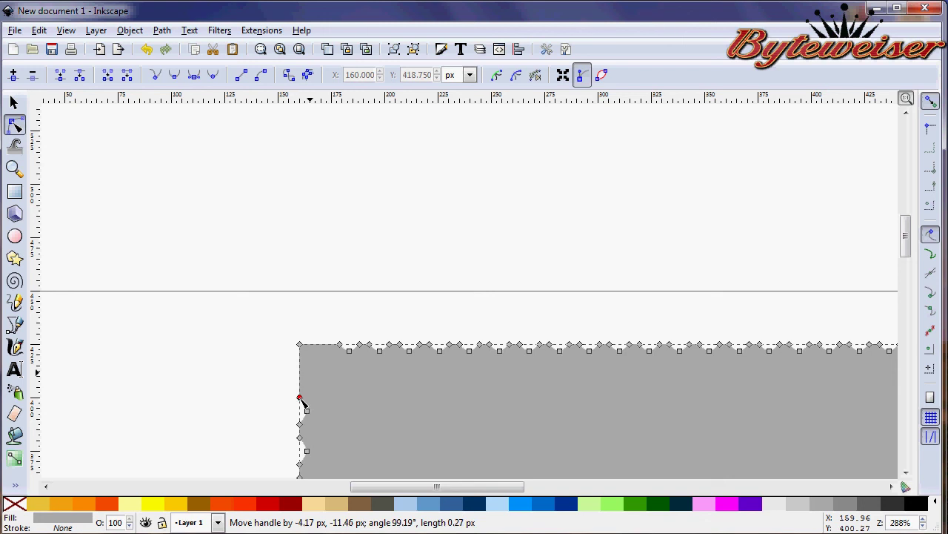
Flatten the bulge at the bottom-left corner by dragging its node handles.
{"action": "scroll", "coordinate": [476, 323], "scroll_direction": "down", "scroll_amount": 8}
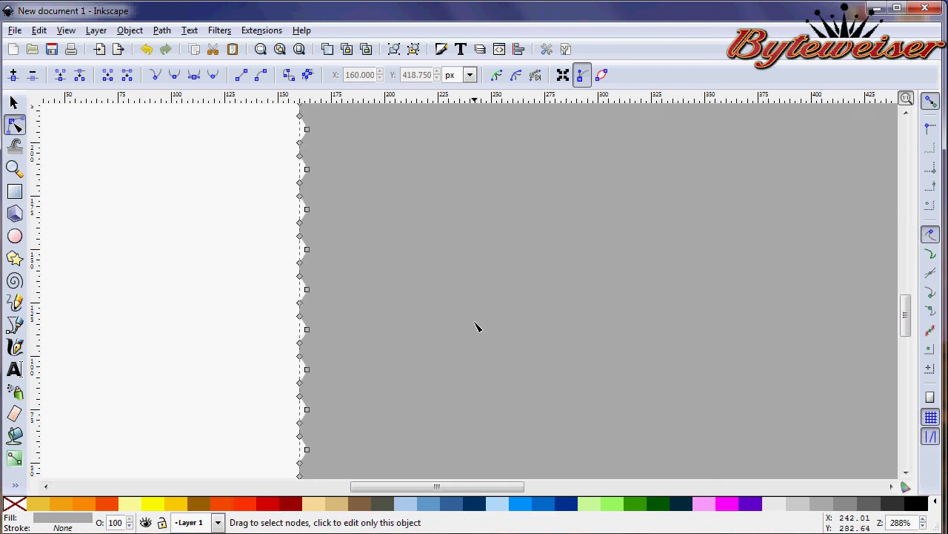
{"action": "scroll", "coordinate": [477, 323], "scroll_direction": "down", "scroll_amount": 6}
{"action": "left_click_drag", "start_coordinate": [275, 170], "coordinate": [302, 170]}
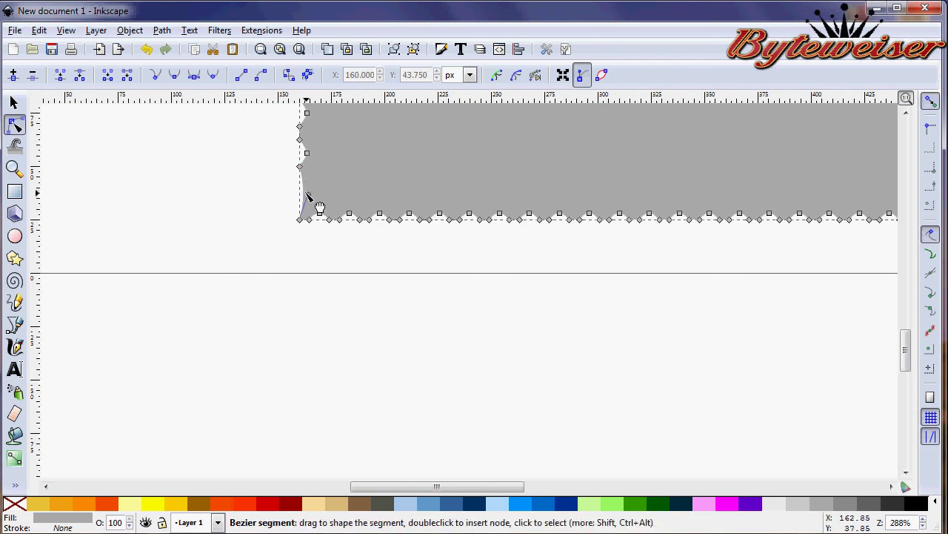
{"action": "left_click_drag", "start_coordinate": [307, 203], "coordinate": [342, 223]}
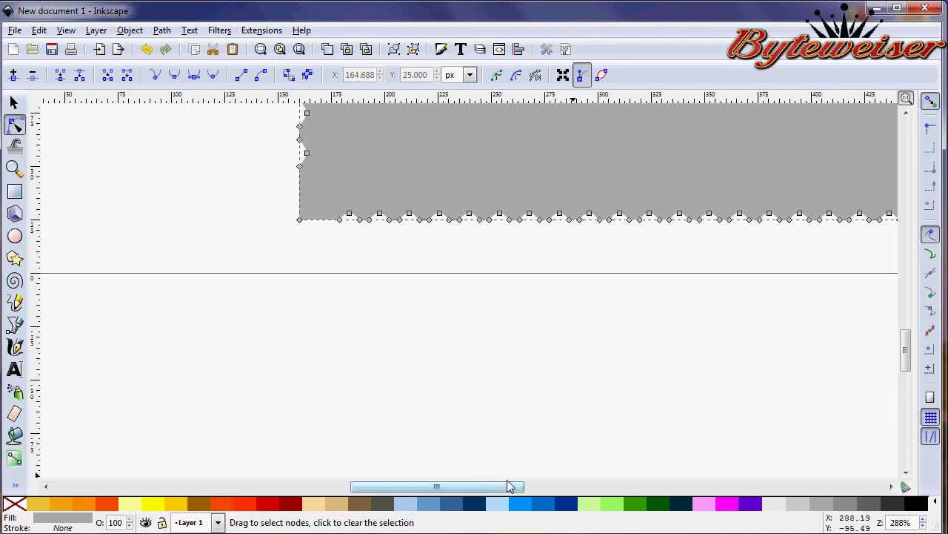
Pull in the bottom-right corner node's handle to form a square point.
{"action": "left_click_drag", "start_coordinate": [508, 485], "coordinate": [603, 486]}
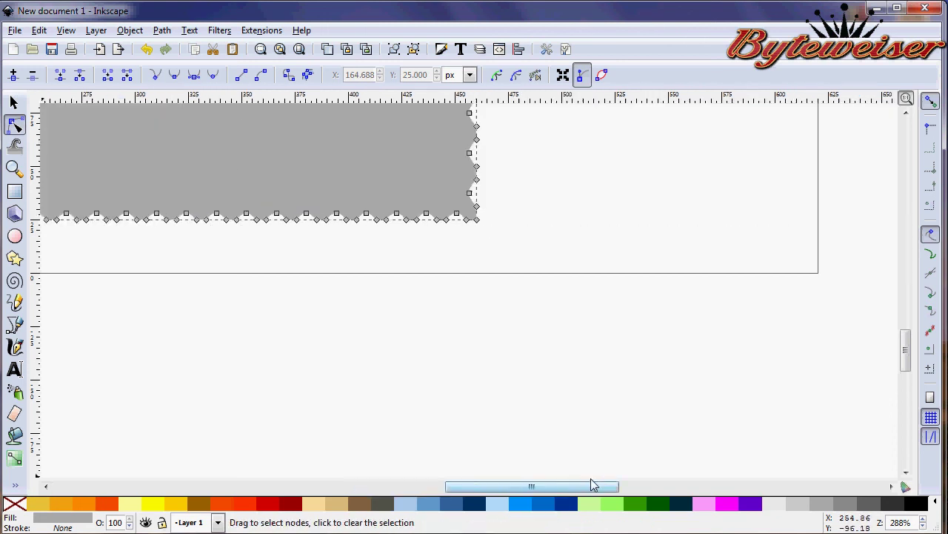
{"action": "left_click", "coordinate": [443, 218]}
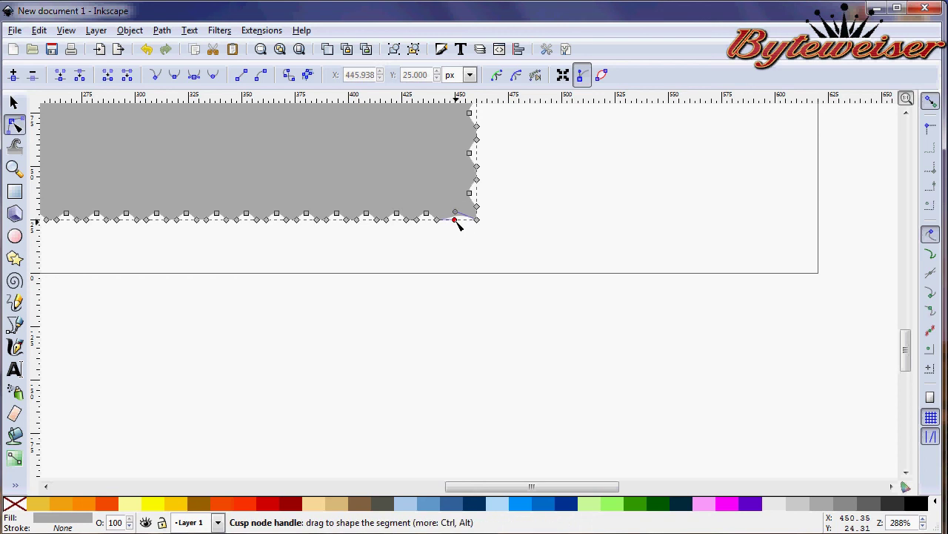
{"action": "left_click_drag", "start_coordinate": [455, 224], "coordinate": [478, 221]}
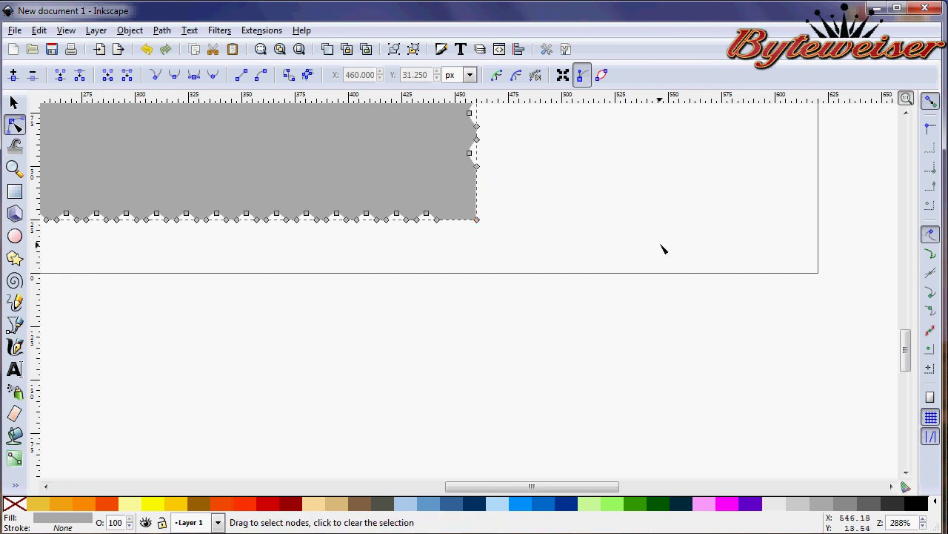
Zoom to show the whole stamp, clear the node selection and return to the Selector.
{"action": "left_click", "coordinate": [923, 526]}
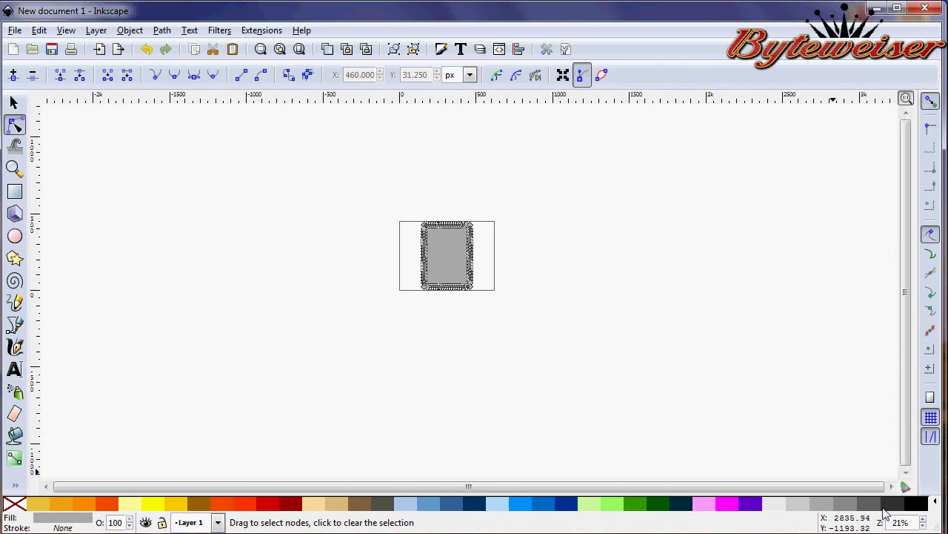
{"action": "left_click", "coordinate": [923, 519]}
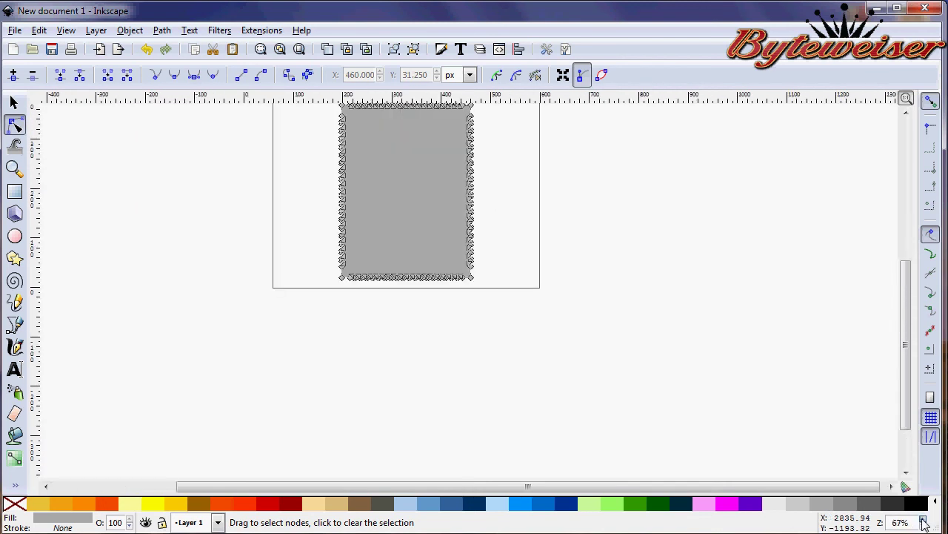
{"action": "left_click", "coordinate": [663, 339]}
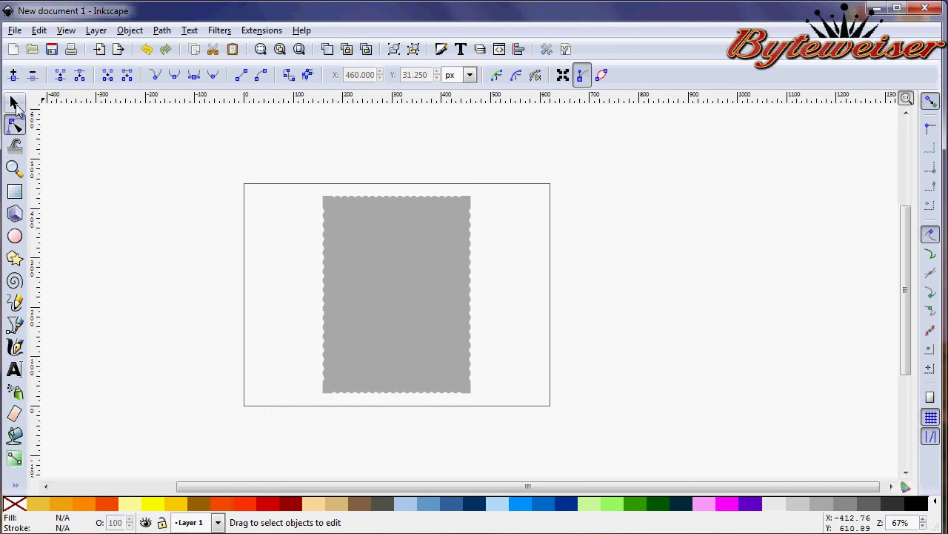
{"action": "left_click", "coordinate": [15, 103]}
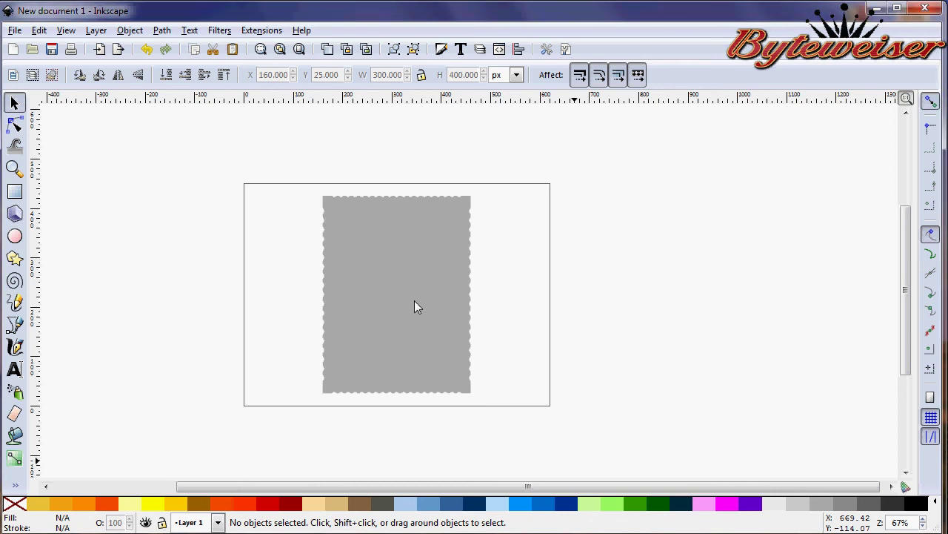
Embed the portrait JPEG, move it onto the grey shape and scale it to about 279 × 373 px.
{"action": "left_click_drag", "start_coordinate": [415, 301], "coordinate": [414, 300]}
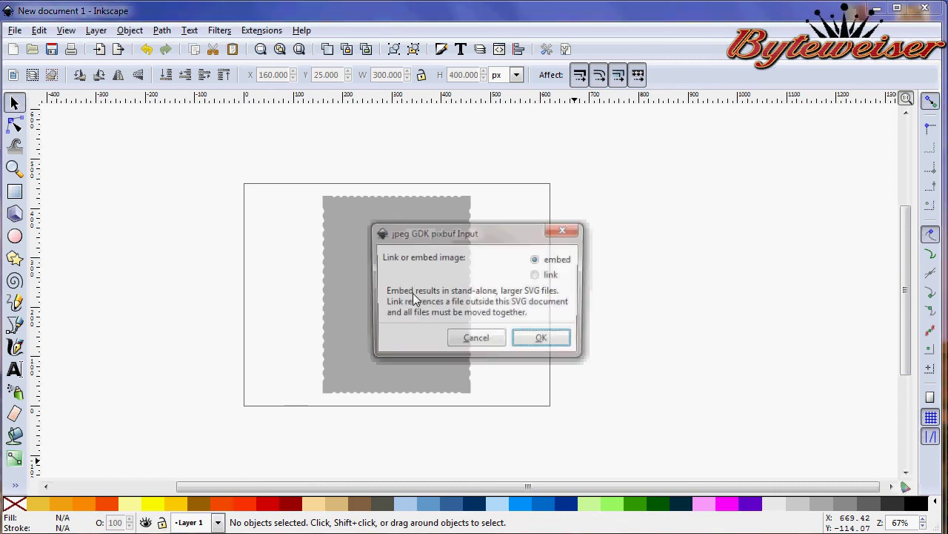
{"action": "left_click", "coordinate": [546, 340]}
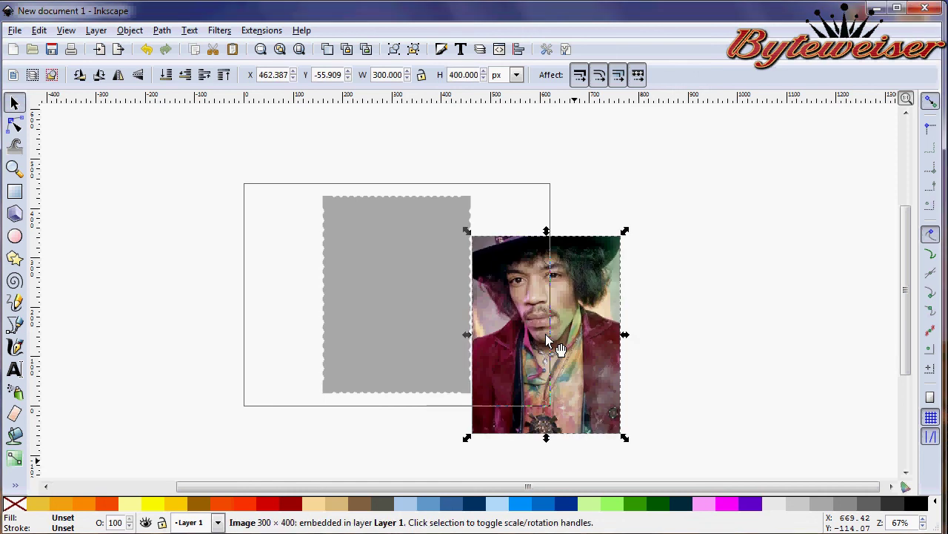
{"action": "left_click_drag", "start_coordinate": [564, 322], "coordinate": [418, 279]}
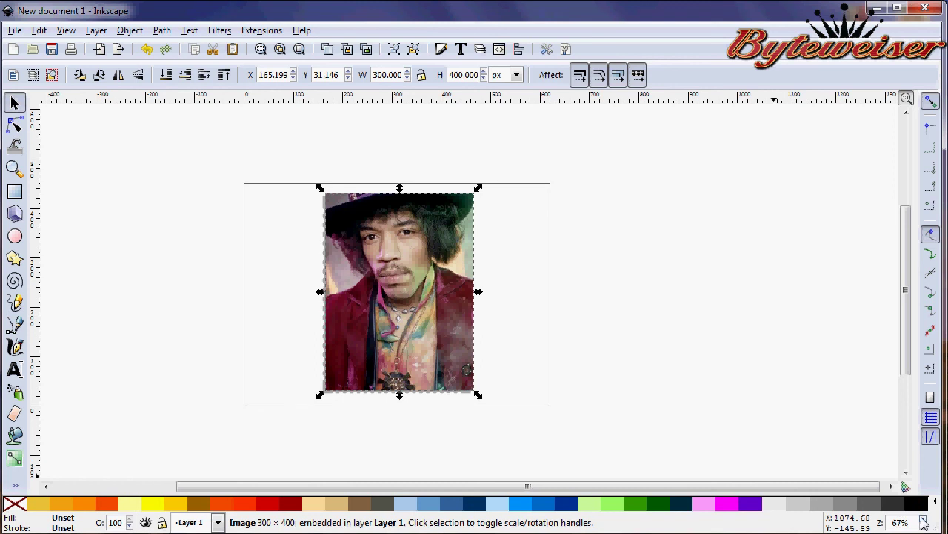
{"action": "key", "text": "plus"}
{"action": "key", "text": "plus"}
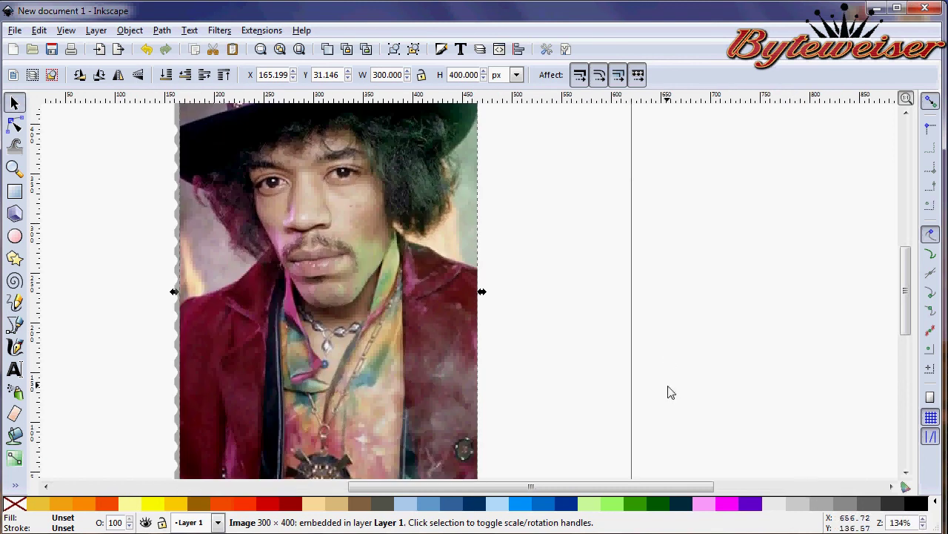
{"action": "scroll", "coordinate": [663, 389], "scroll_direction": "up", "scroll_amount": 3}
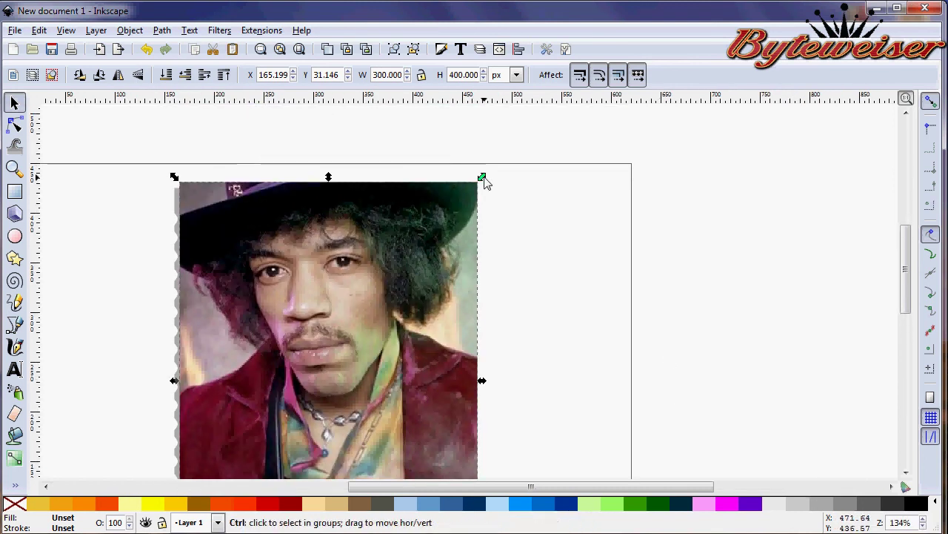
{"action": "mouse_move", "coordinate": [482, 179]}
{"action": "left_mouse_down"}
{"action": "mouse_move", "coordinate": [468, 191]}
{"action": "mouse_move", "coordinate": [477, 197]}
{"action": "left_mouse_up"}
Centre the photo horizontally and vertically on the page with Align and Distribute.
{"action": "left_click", "coordinate": [162, 30]}
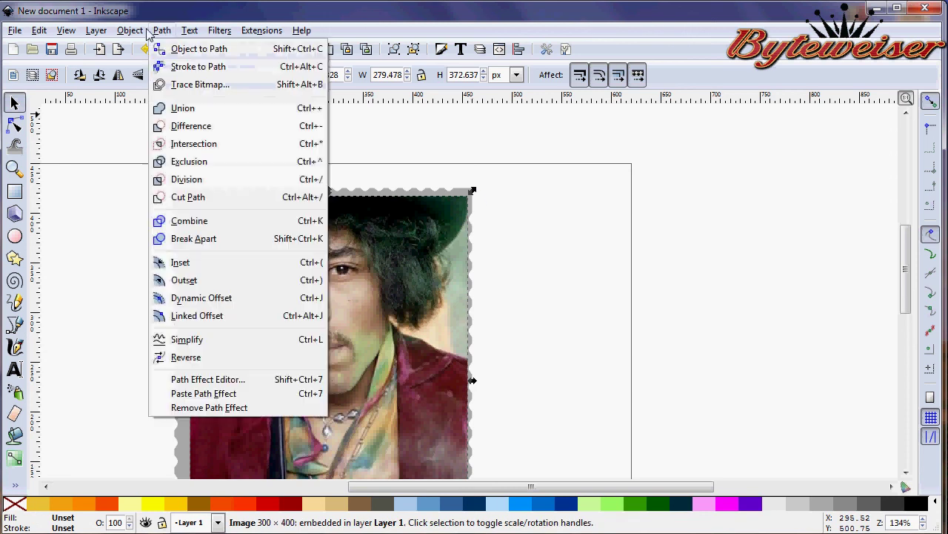
{"action": "mouse_move", "coordinate": [130, 29]}
{"action": "left_click", "coordinate": [213, 415]}
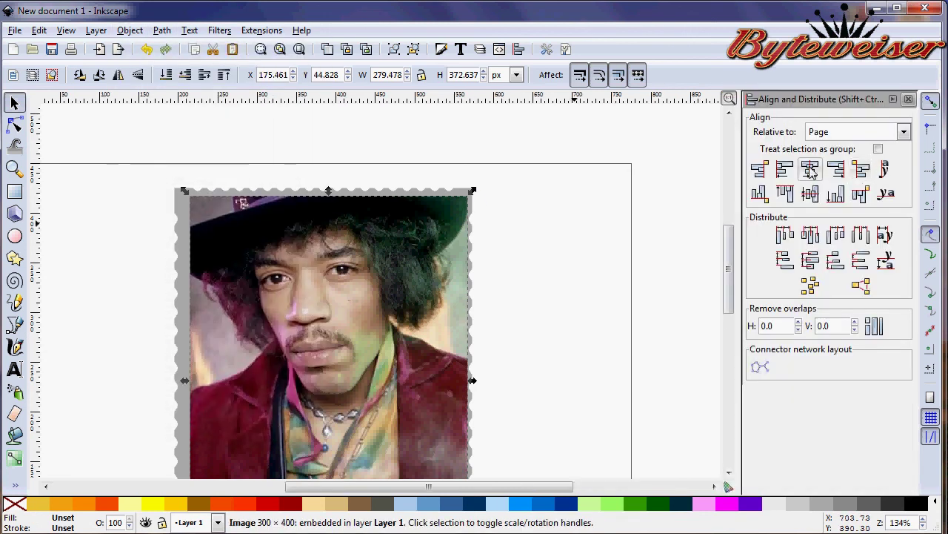
{"action": "left_click", "coordinate": [810, 169]}
{"action": "left_click", "coordinate": [810, 193]}
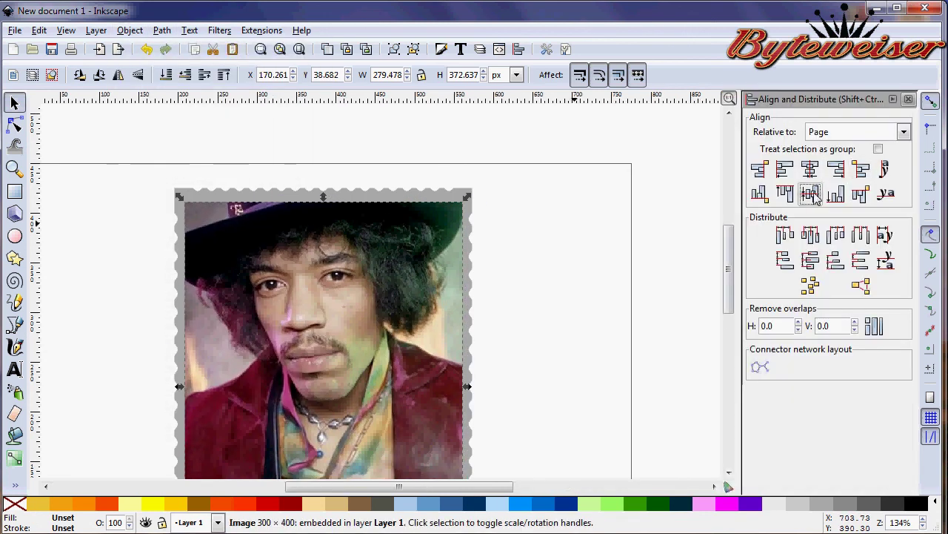
{"action": "left_click", "coordinate": [909, 99]}
Fit the page in view and stretch the photo's top edge up to about 378.5 px tall.
{"action": "scroll", "coordinate": [555, 289], "scroll_direction": "down", "scroll_amount": 1}
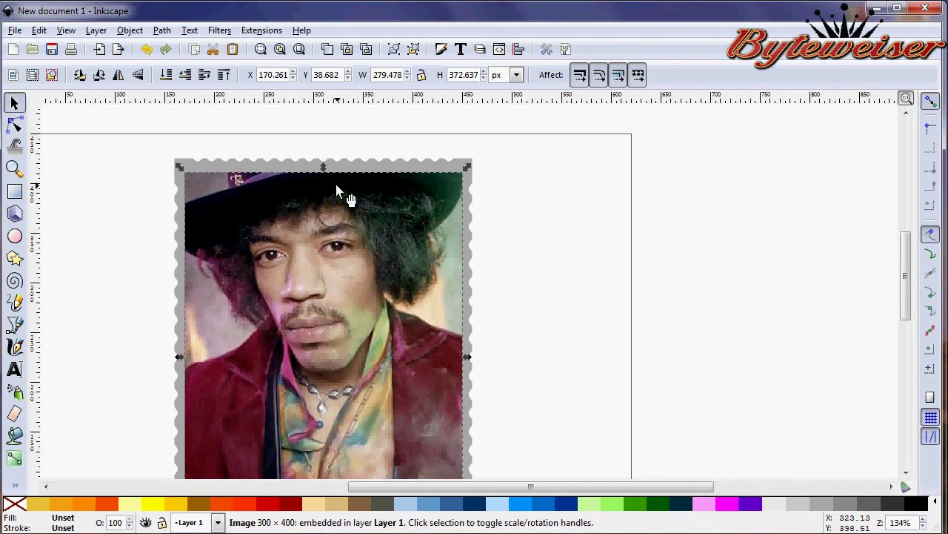
{"action": "scroll", "coordinate": [658, 406], "scroll_direction": "down", "scroll_amount": 2}
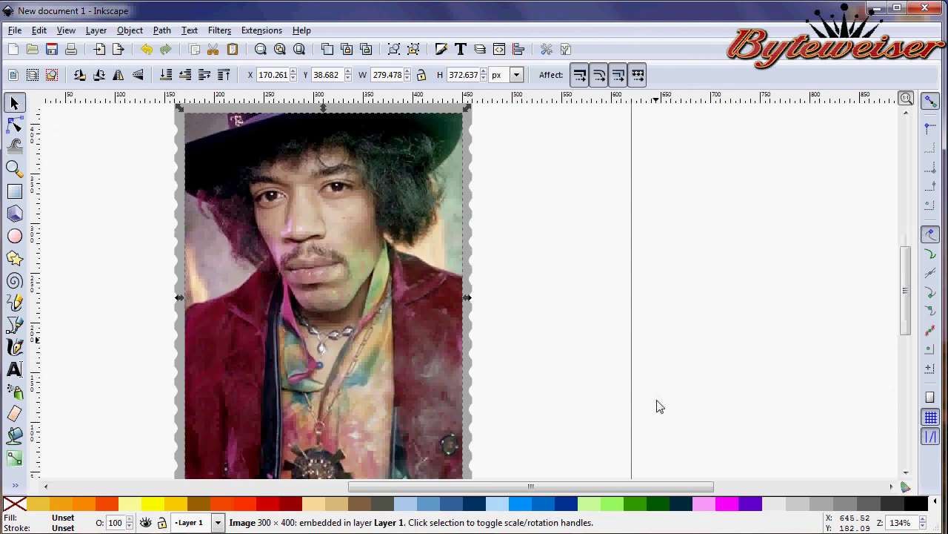
{"action": "key", "text": "5"}
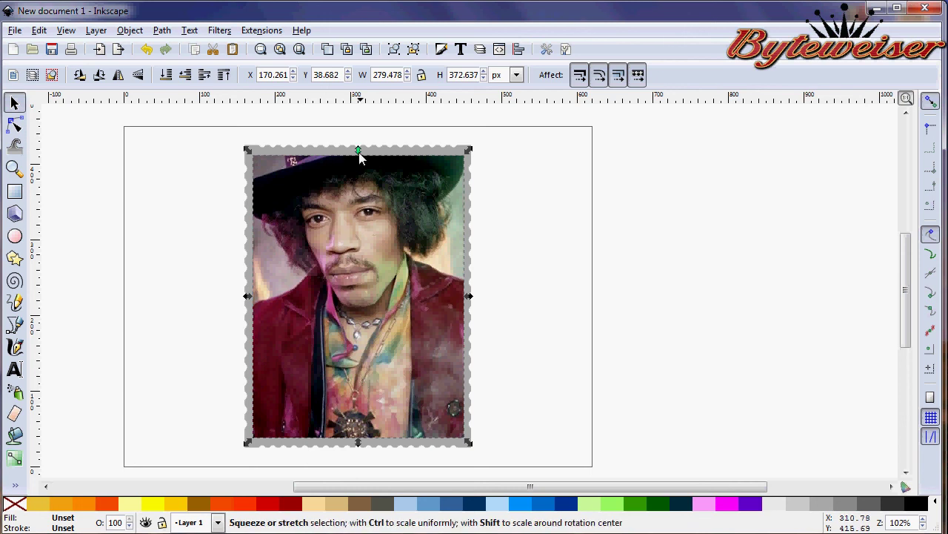
{"action": "left_click_drag", "start_coordinate": [359, 152], "coordinate": [359, 152]}
{"action": "key", "text": "shift"}
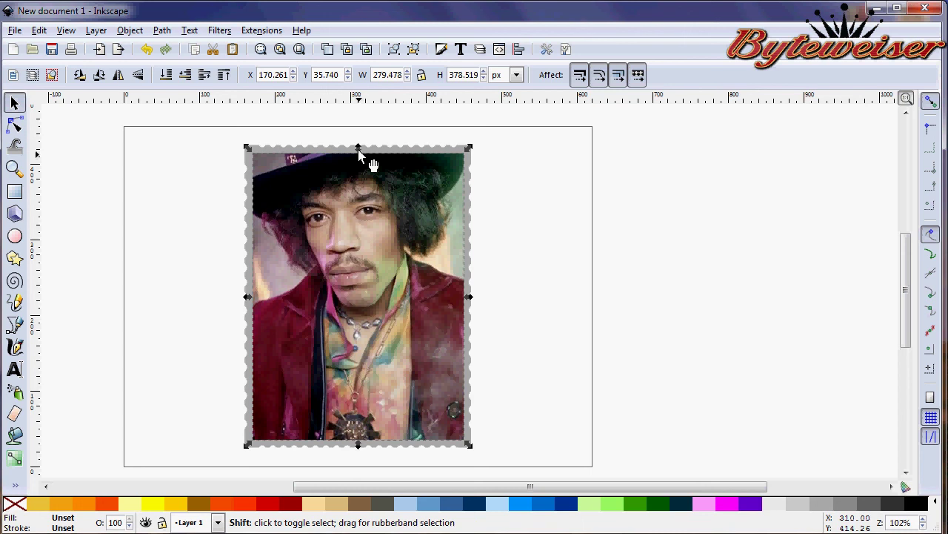
{"action": "left_click", "coordinate": [549, 233]}
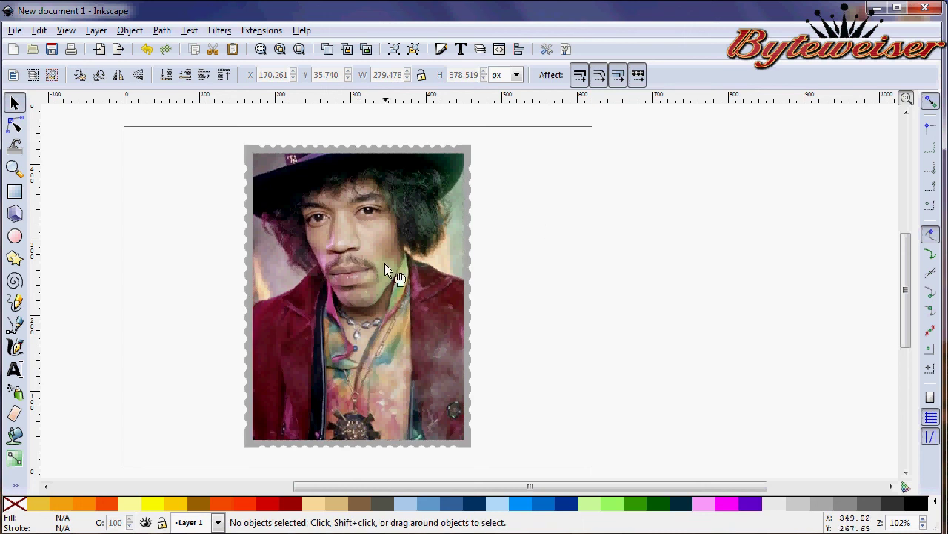
Type the number 69 as new text beside the stamp.
{"action": "left_click", "coordinate": [20, 373]}
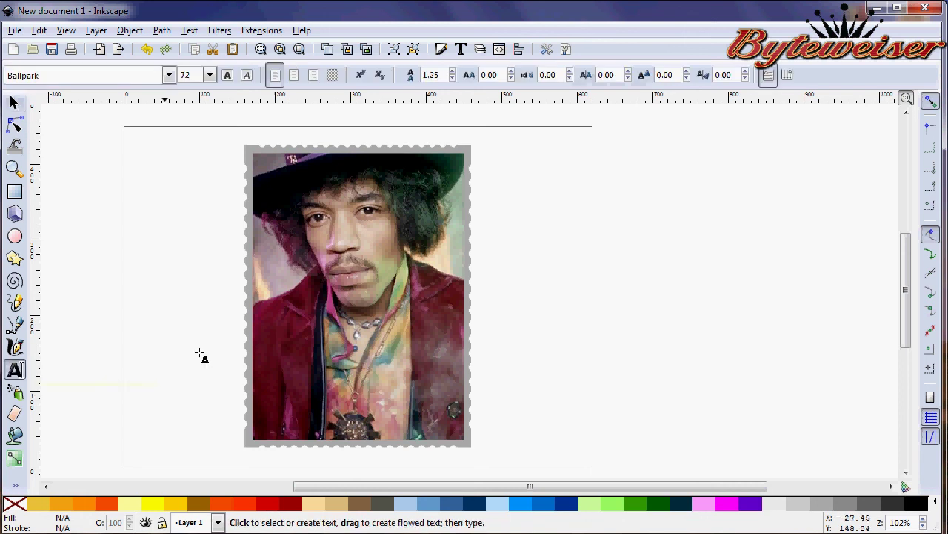
{"action": "left_click", "coordinate": [511, 352]}
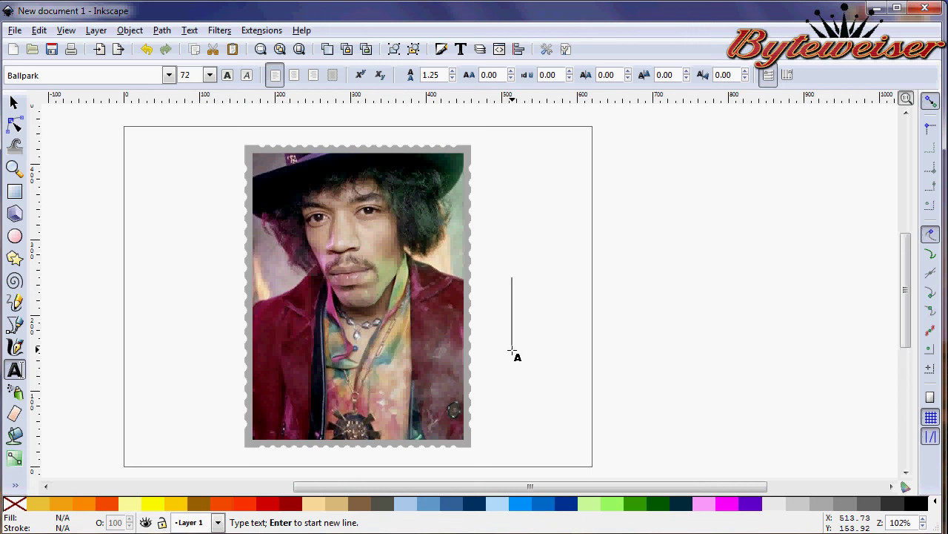
{"action": "type", "text": "69"}
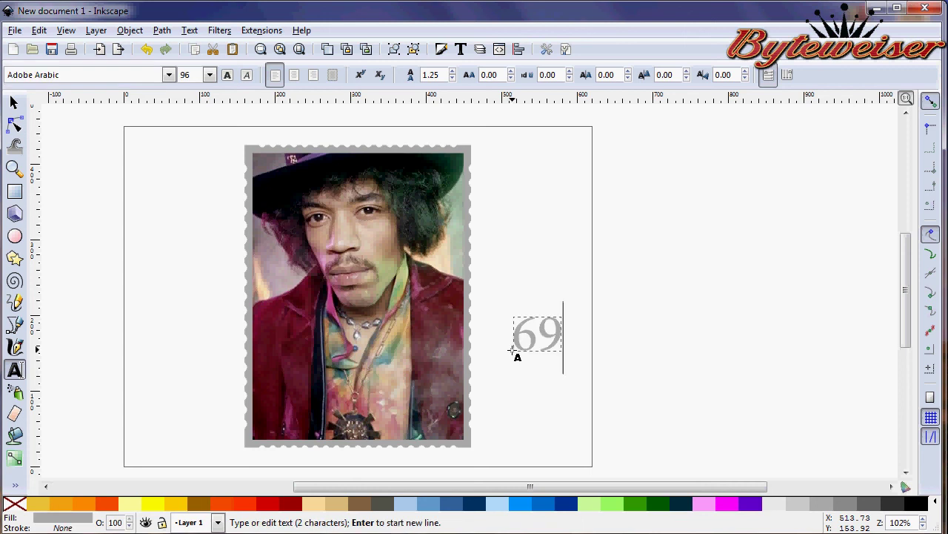
Make the 69 white and move it onto the photo's top right.
{"action": "left_click", "coordinate": [66, 525]}
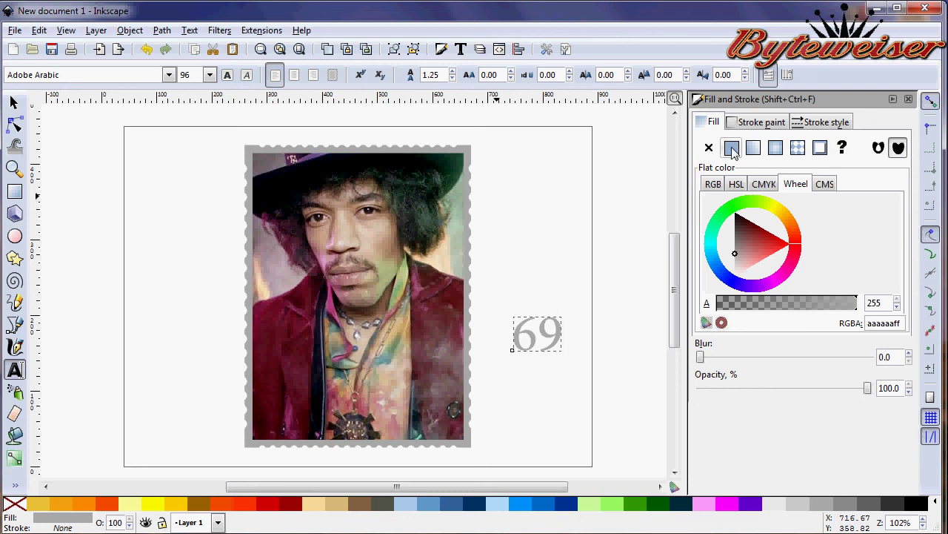
{"action": "left_click", "coordinate": [734, 281]}
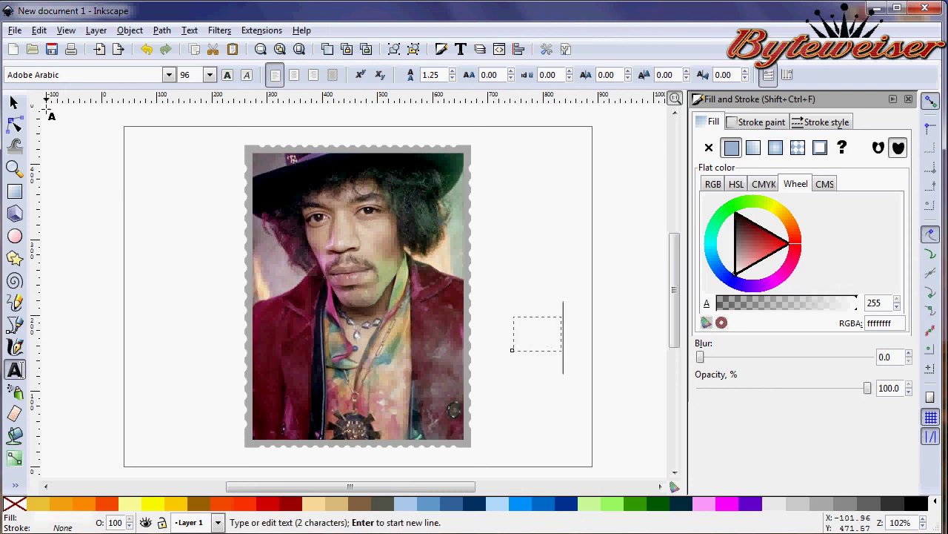
{"action": "key", "text": "F1"}
{"action": "left_click_drag", "start_coordinate": [529, 332], "coordinate": [407, 184]}
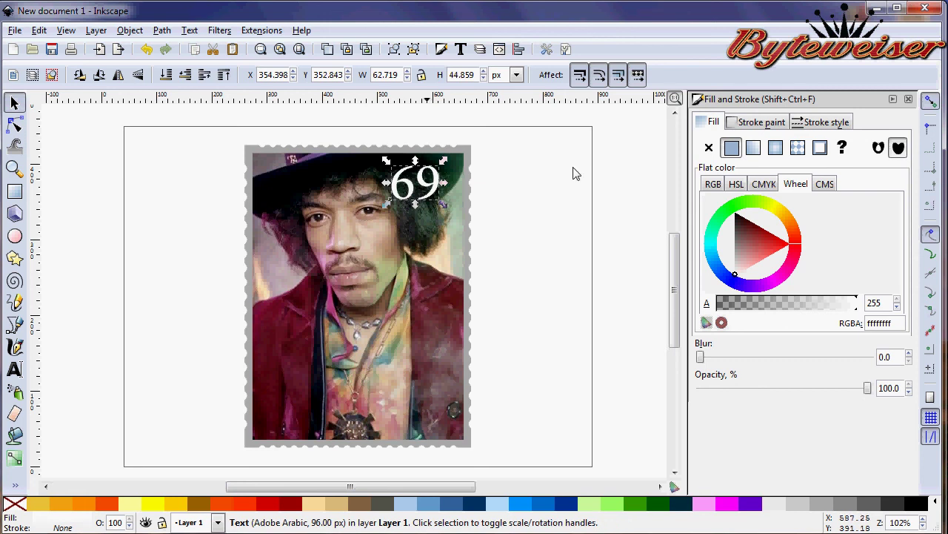
Copy the Arial Cent Sign ¢ (U+00A2) from Character Map to the clipboard.
{"action": "left_click", "coordinate": [909, 100]}
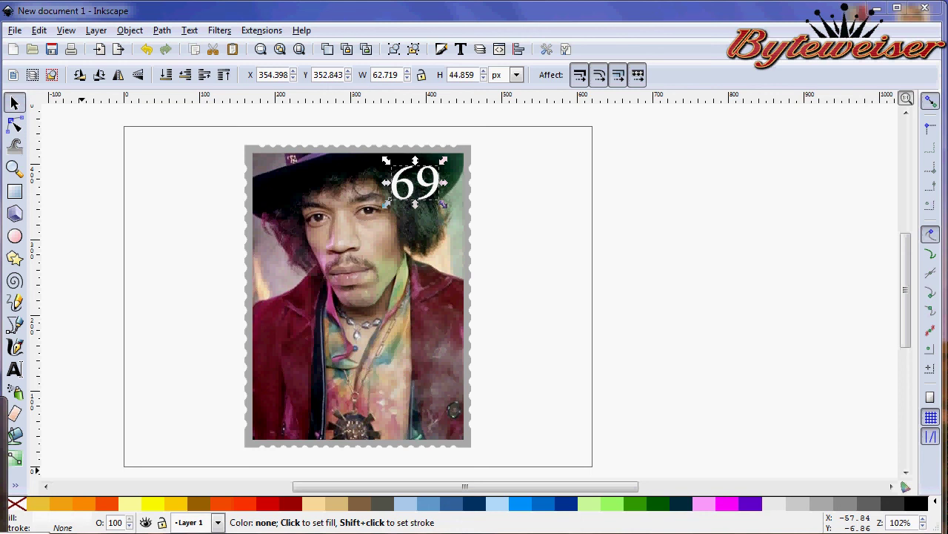
{"action": "left_click_drag", "start_coordinate": [30, 20], "coordinate": [623, 143]}
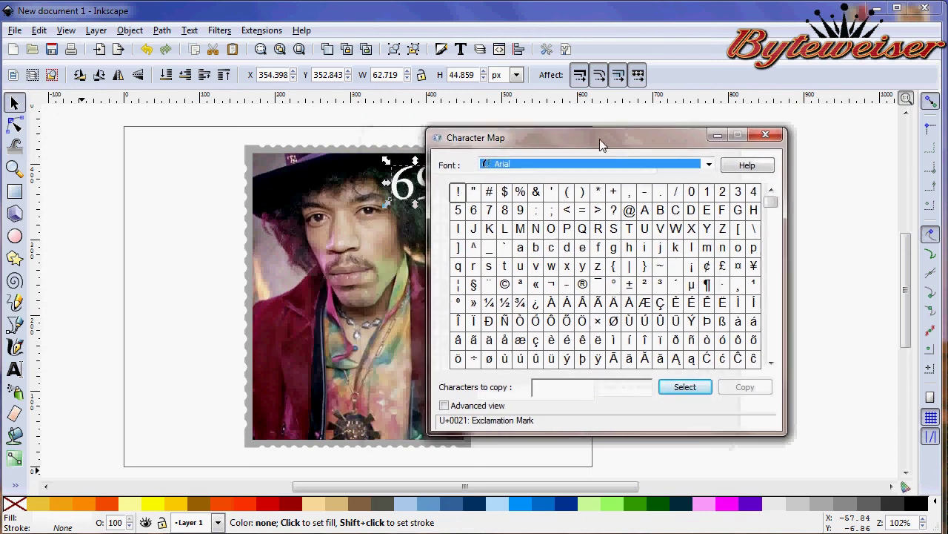
{"action": "left_click", "coordinate": [708, 269]}
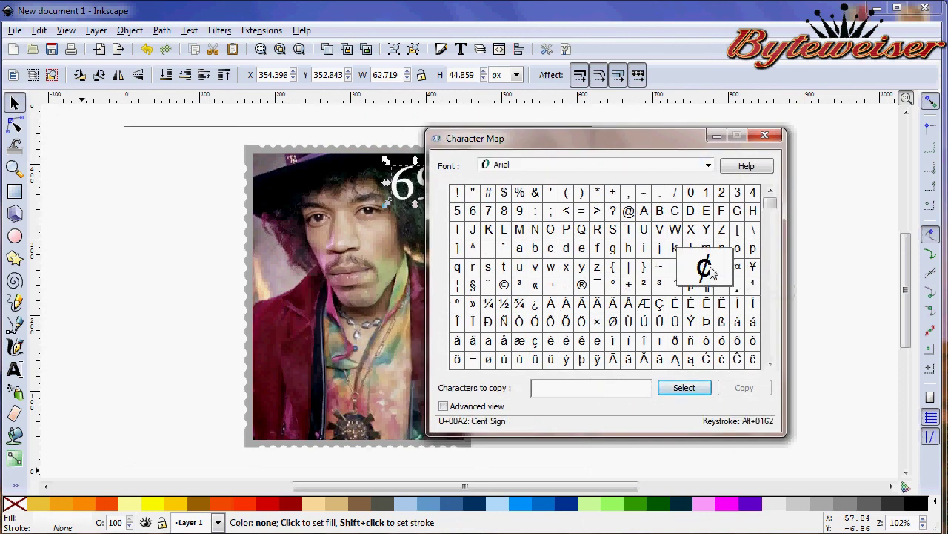
{"action": "left_click", "coordinate": [700, 391]}
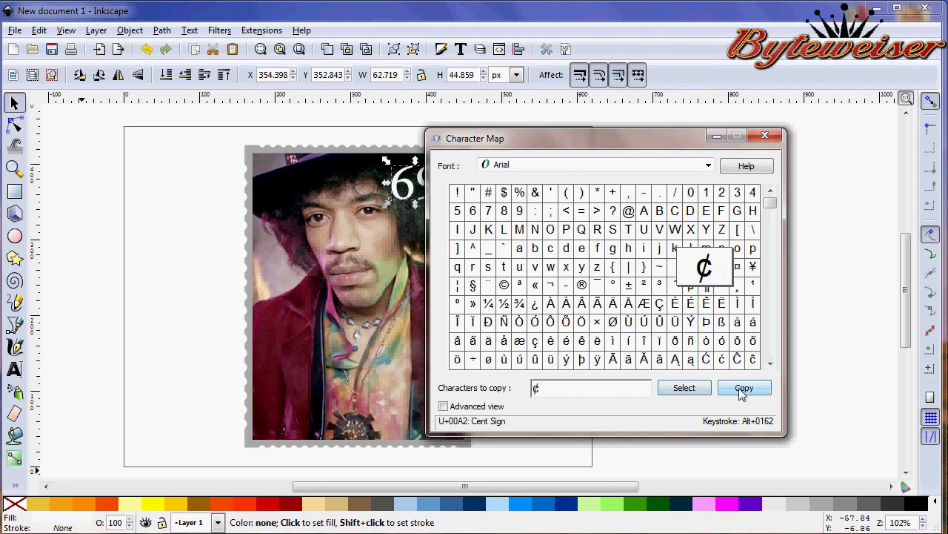
{"action": "left_click", "coordinate": [741, 393]}
{"action": "left_click", "coordinate": [765, 135]}
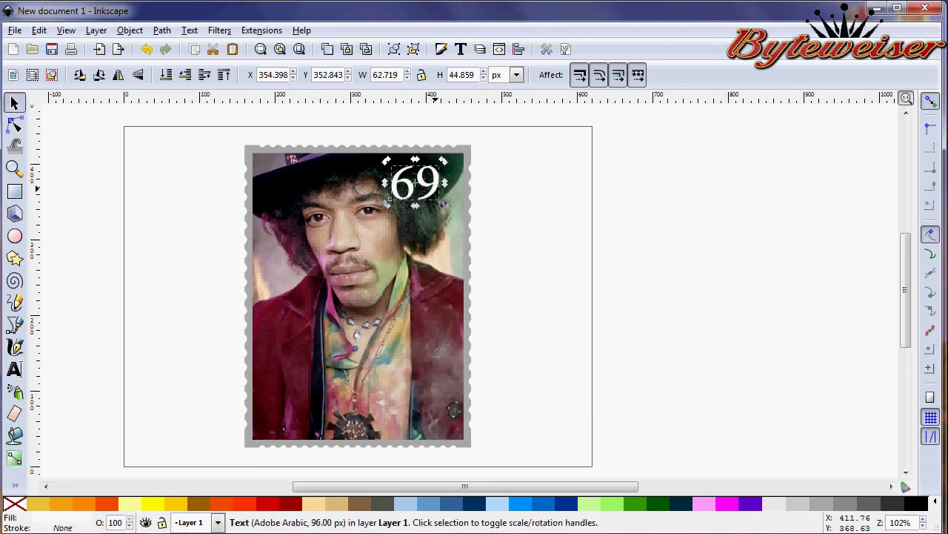
Append ¢ to the 69 text to read 69¢ and shift it slightly left.
{"action": "double_click", "coordinate": [437, 191]}
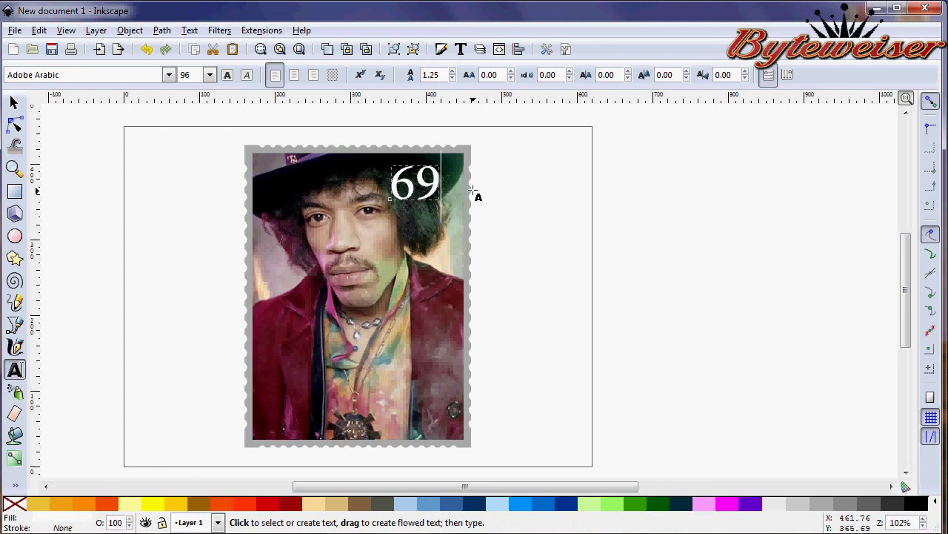
{"action": "type", "text": "¢"}
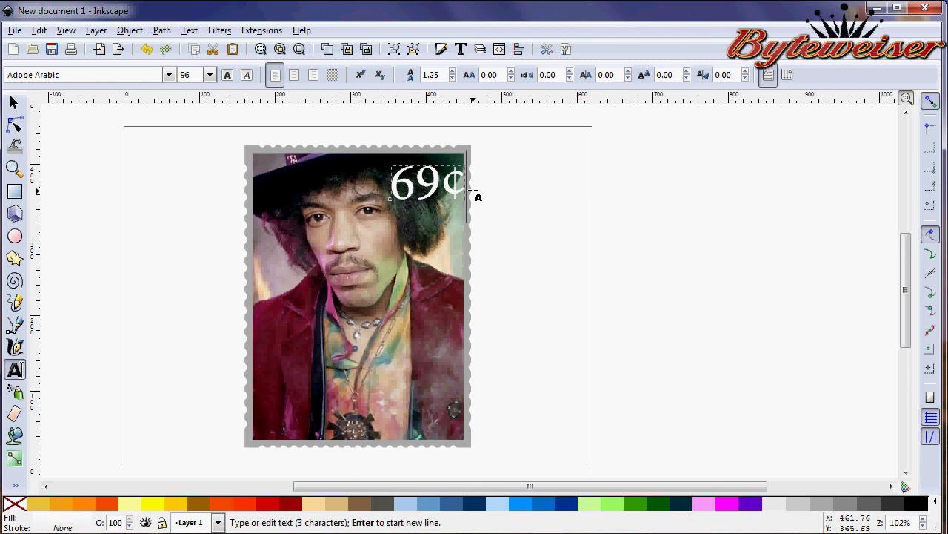
{"action": "left_click", "coordinate": [15, 104]}
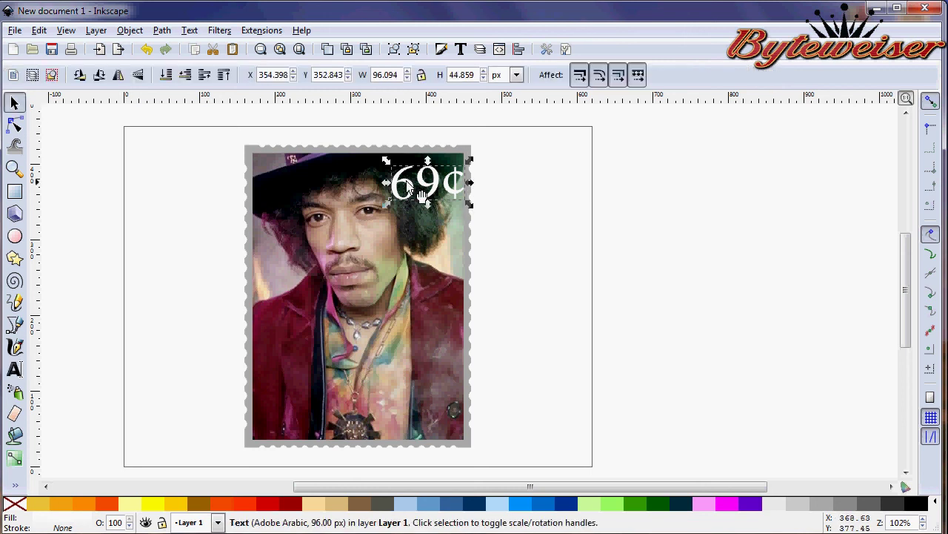
{"action": "left_click_drag", "start_coordinate": [443, 197], "coordinate": [431, 197]}
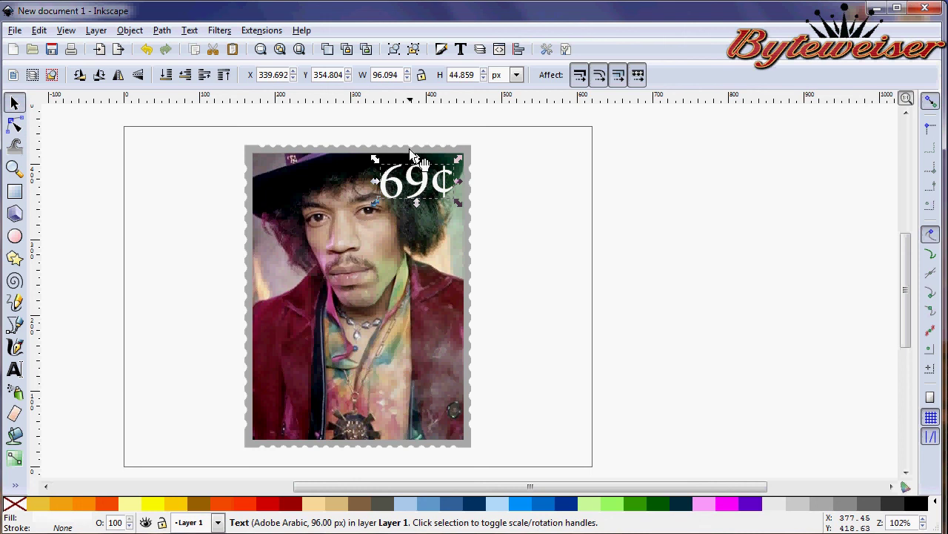
Fill the scalloped stamp border with white.
{"action": "left_click", "coordinate": [468, 148]}
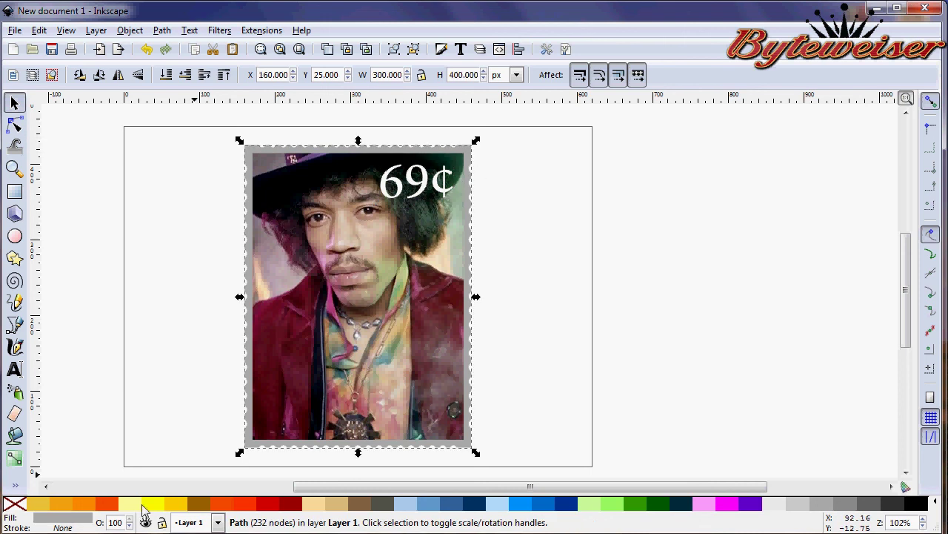
{"action": "left_click", "coordinate": [84, 519]}
{"action": "left_click_drag", "start_coordinate": [753, 256], "coordinate": [735, 273]}
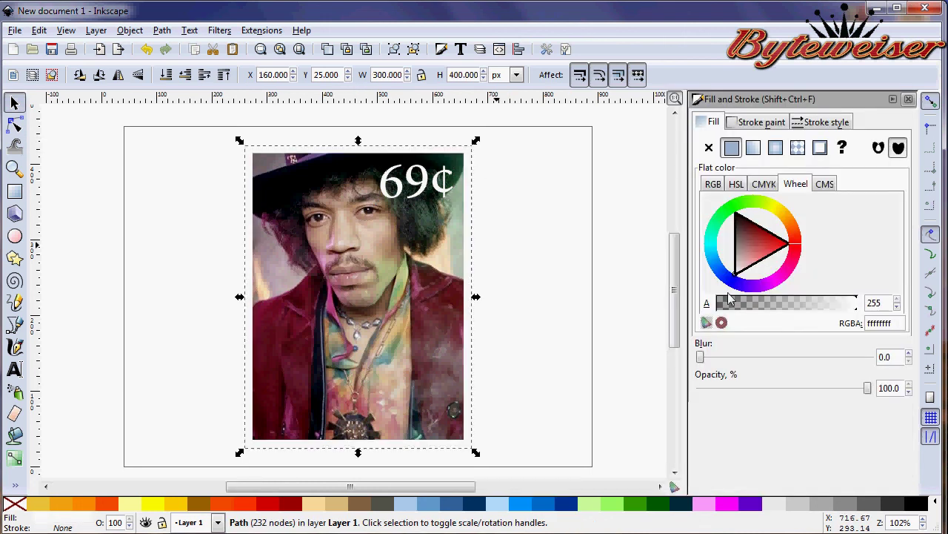
{"action": "left_click", "coordinate": [909, 99]}
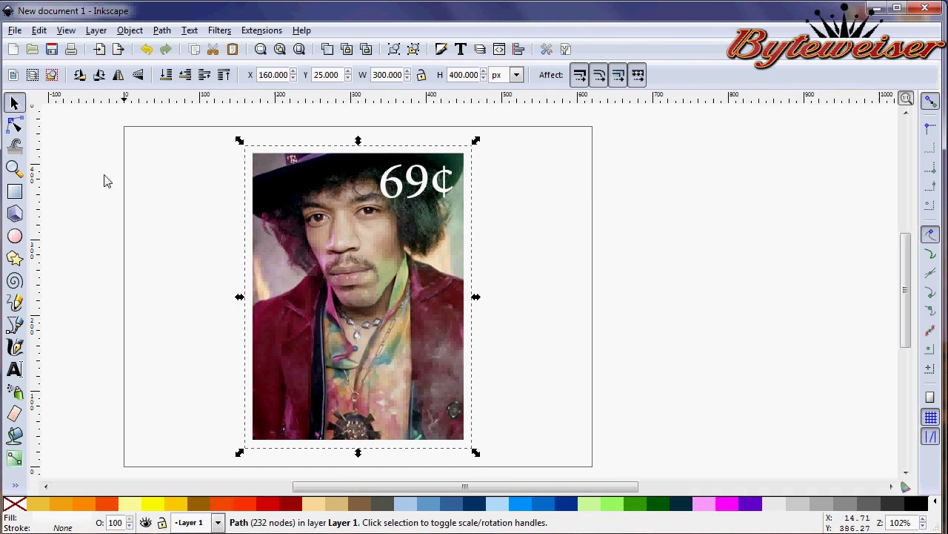
Set the page background in Document Properties to opaque black, RGBA 000000ff.
{"action": "left_click", "coordinate": [15, 31]}
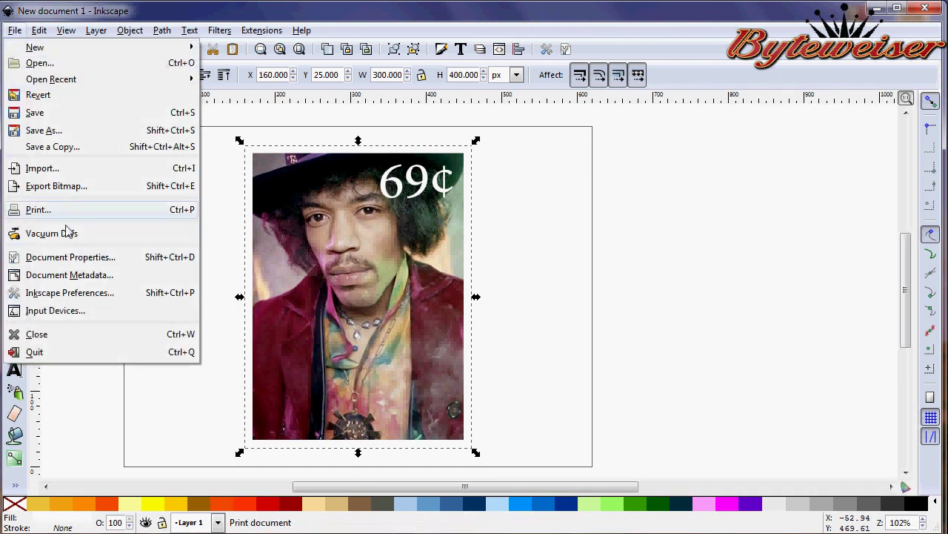
{"action": "left_click", "coordinate": [79, 258]}
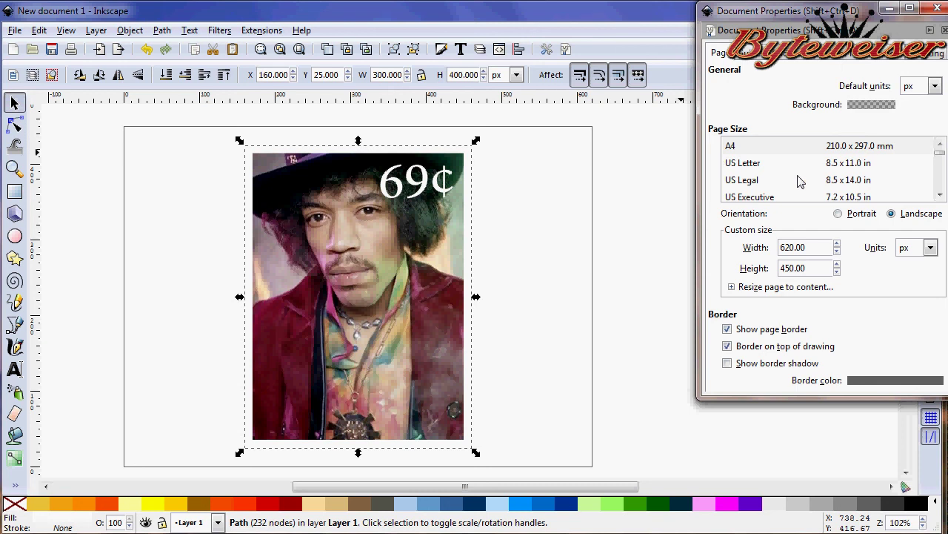
{"action": "left_click", "coordinate": [871, 104]}
{"action": "left_click_drag", "start_coordinate": [461, 288], "coordinate": [439, 260]}
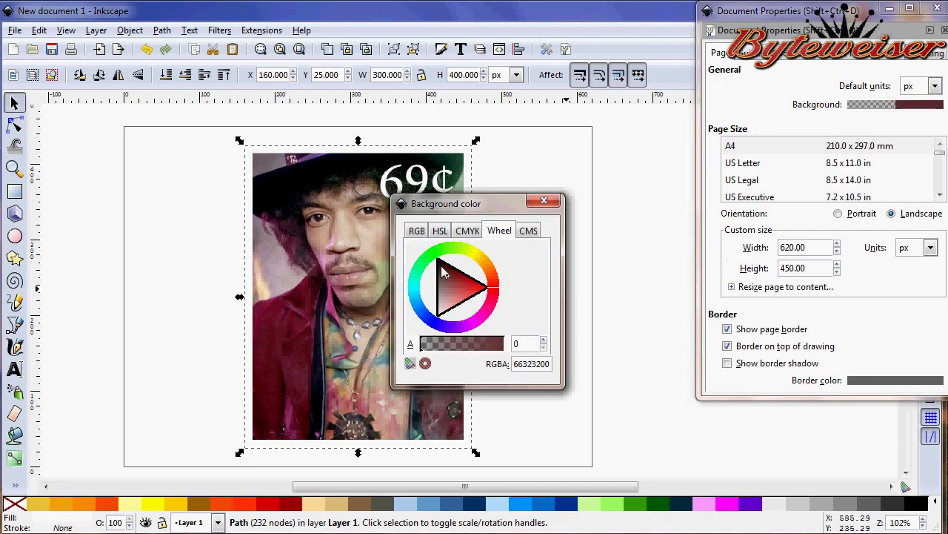
{"action": "left_click_drag", "start_coordinate": [449, 344], "coordinate": [530, 346]}
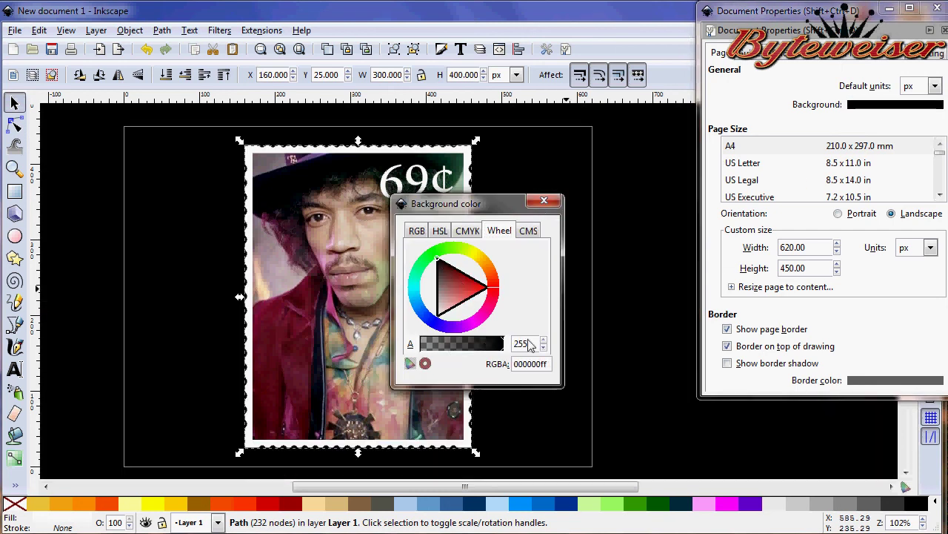
{"action": "left_click", "coordinate": [544, 200]}
{"action": "left_click", "coordinate": [926, 7]}
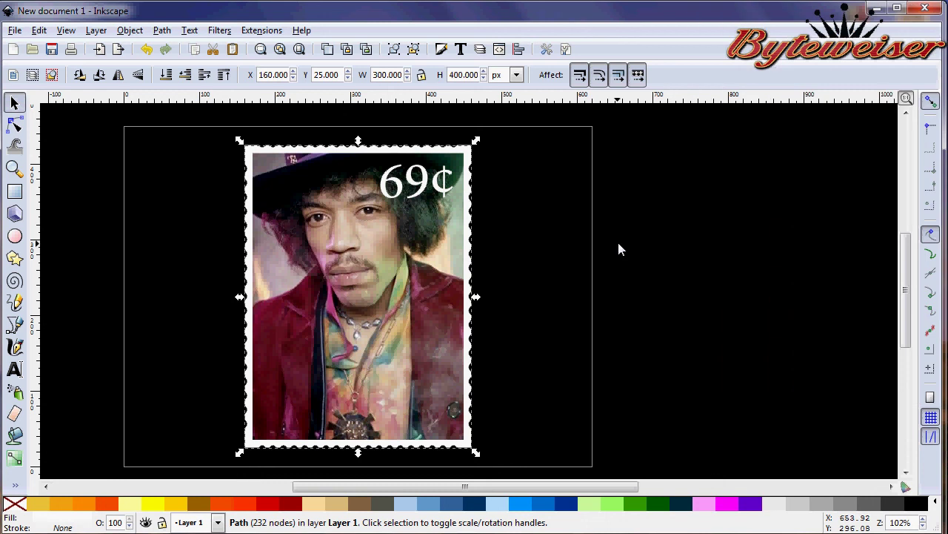